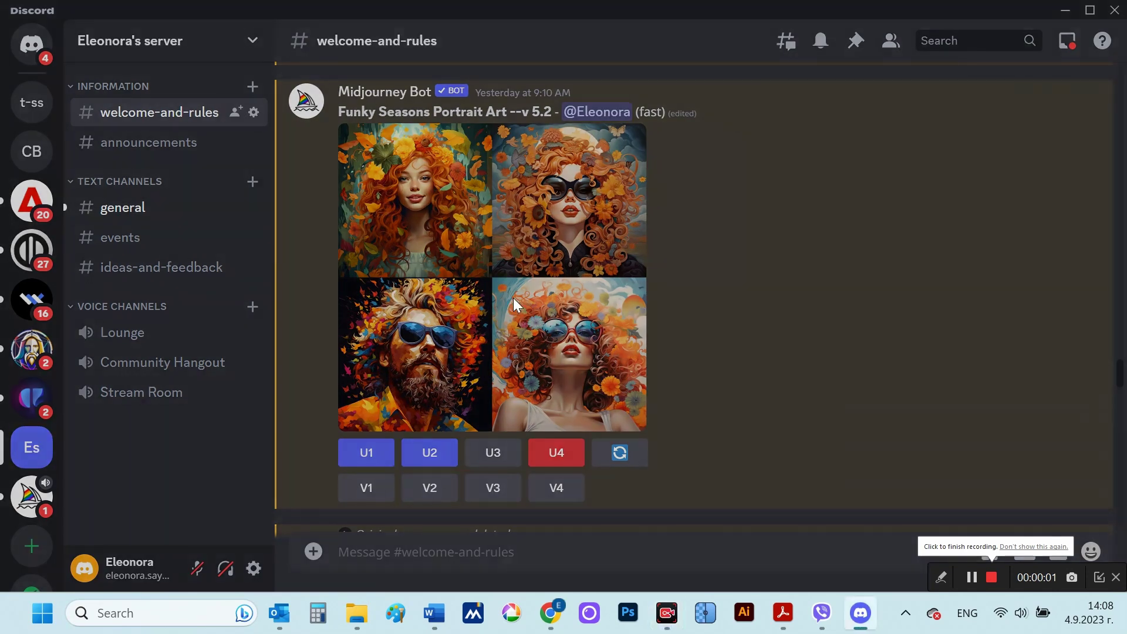
Preview the autumn portrait grid and scroll back through the earlier chat.
left_click(513, 298)
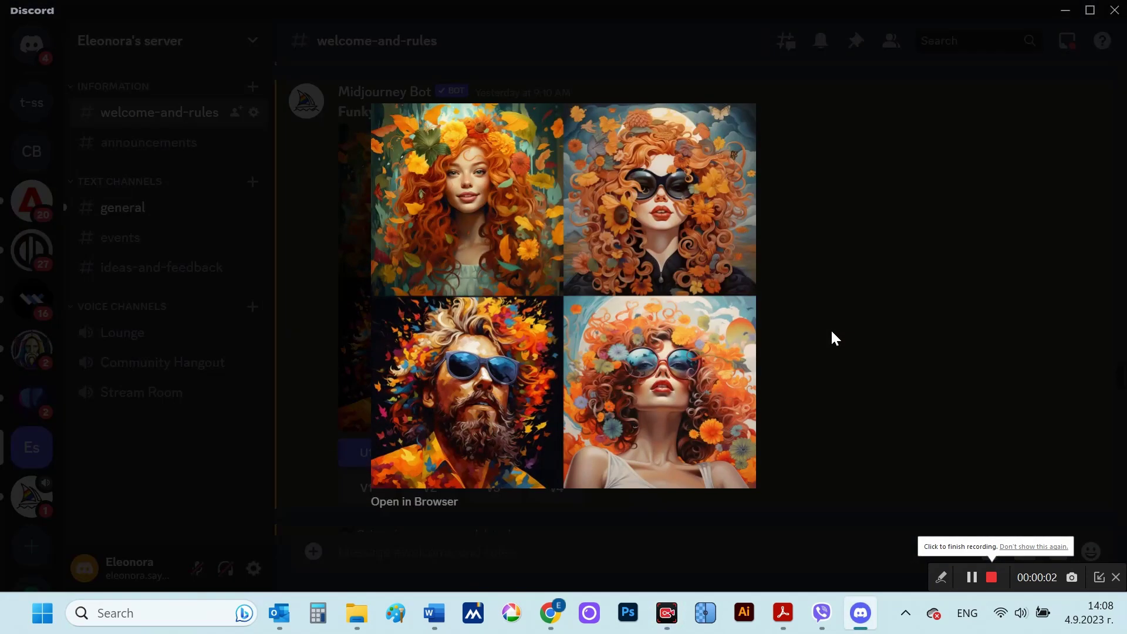
left_click(832, 332)
scroll(821, 328, "down", 3)
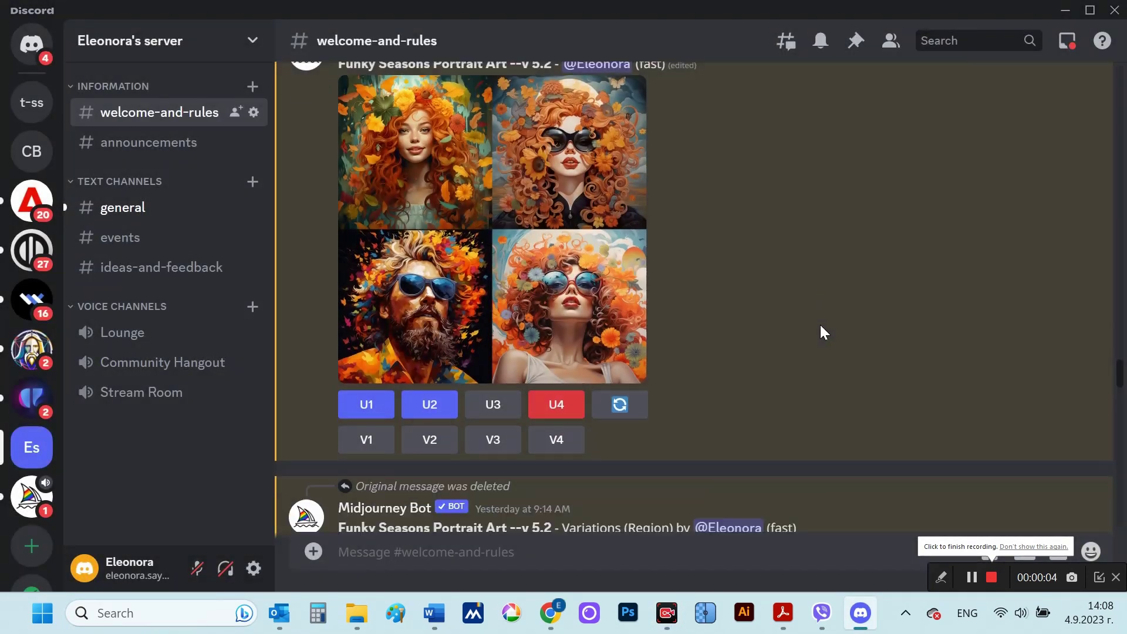
scroll(819, 324, "up", 2)
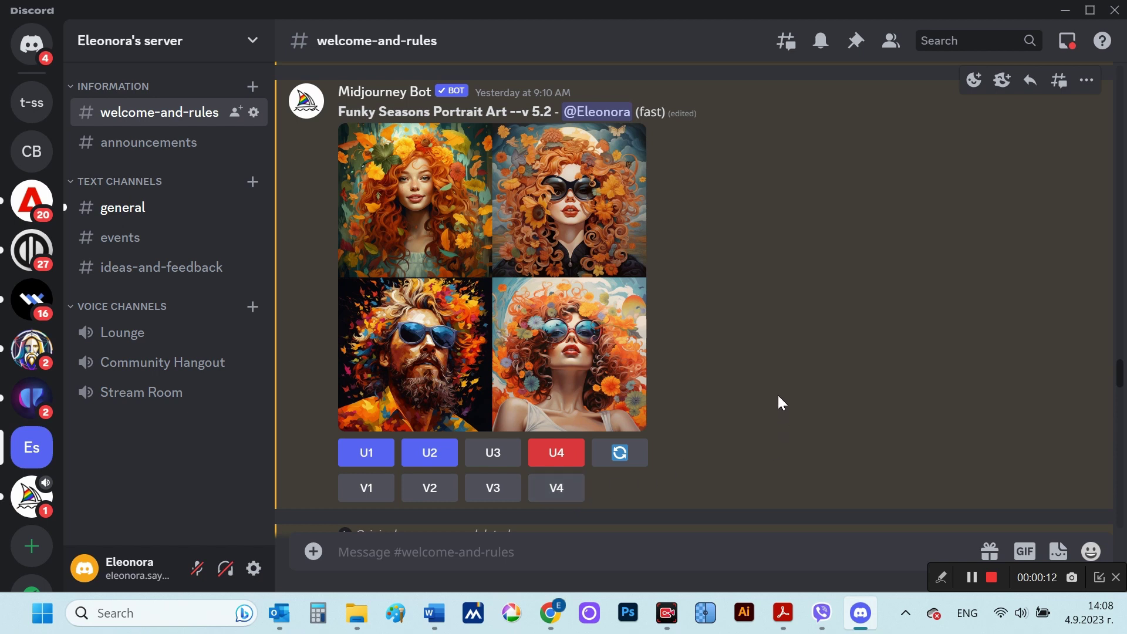
scroll(778, 397, "up", 5)
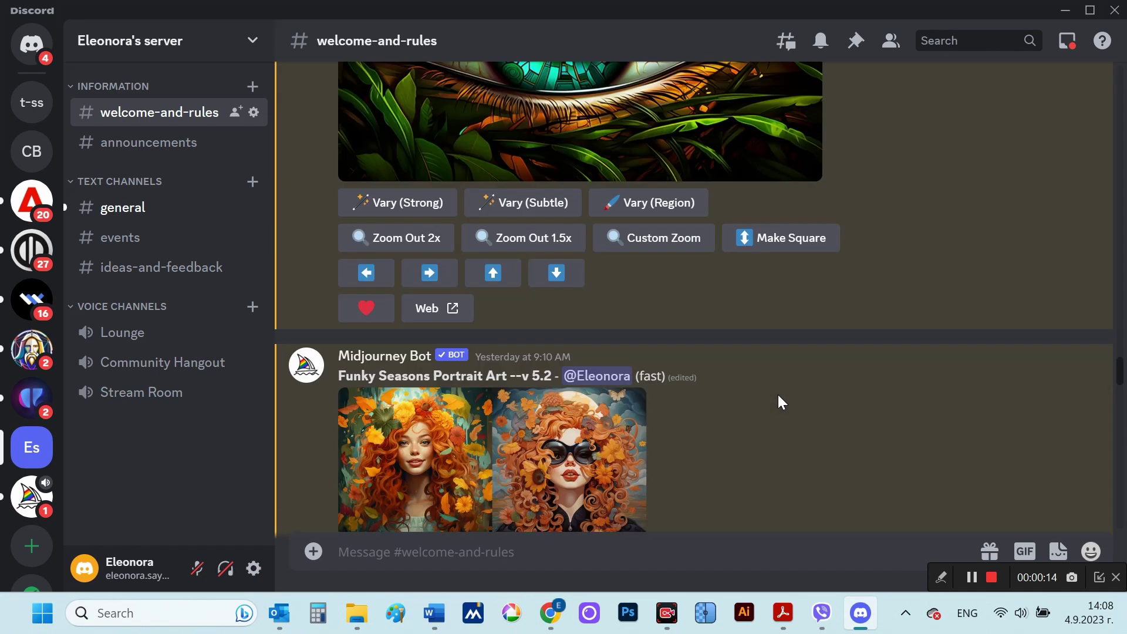
scroll(778, 402, "up", 2)
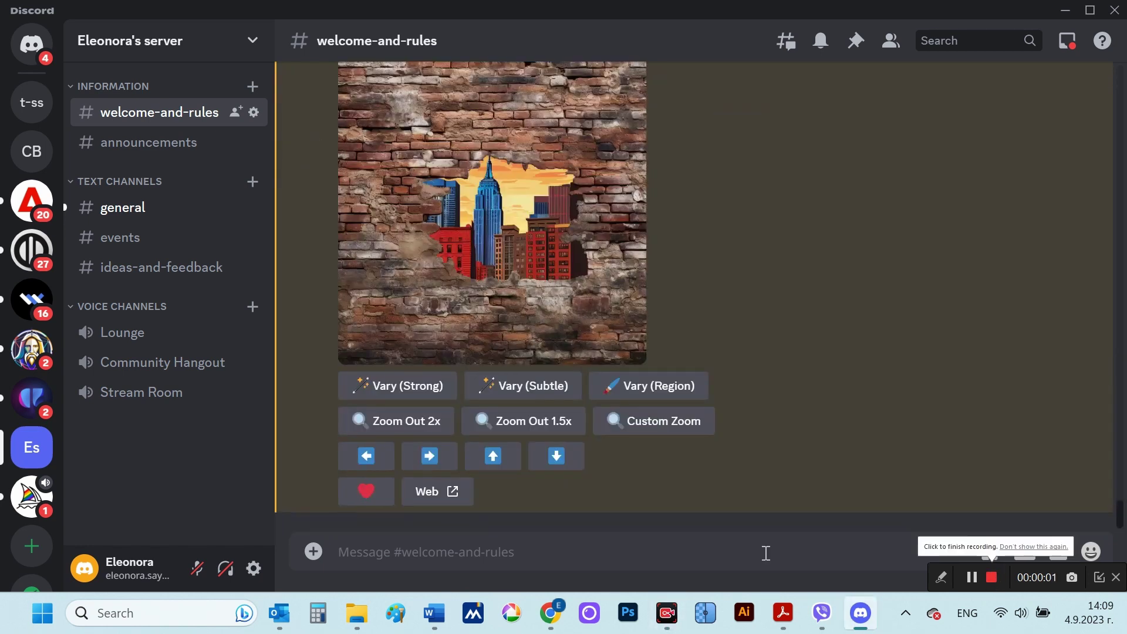
Run /settings and toggle Remix mode off and on again, keeping High Variation Mode.
type("/")
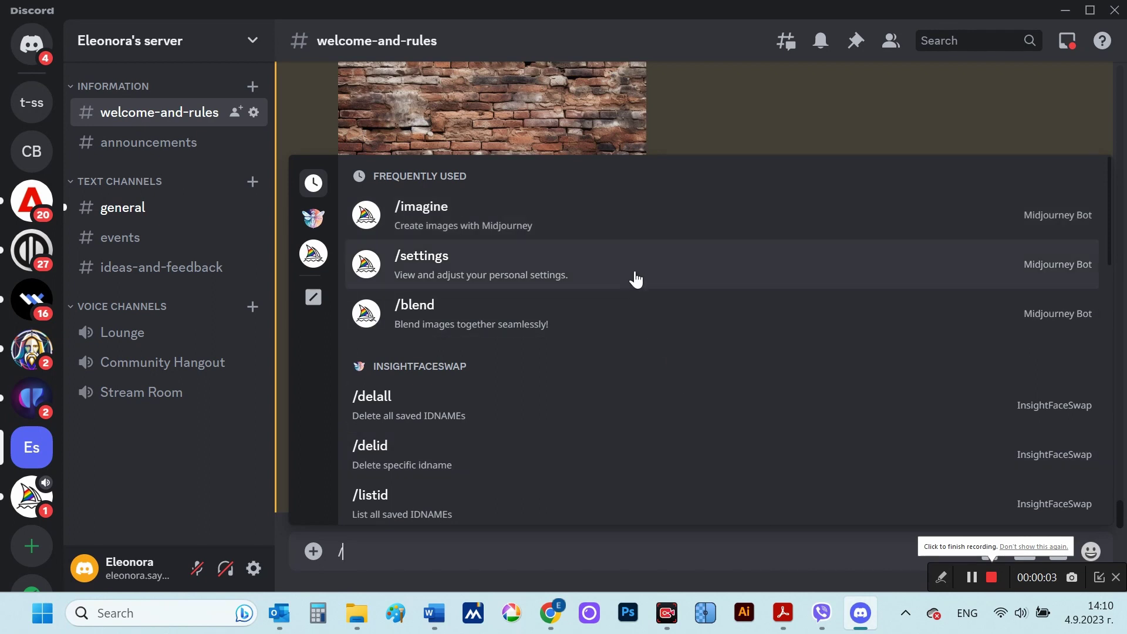
left_click(636, 280)
key("Return")
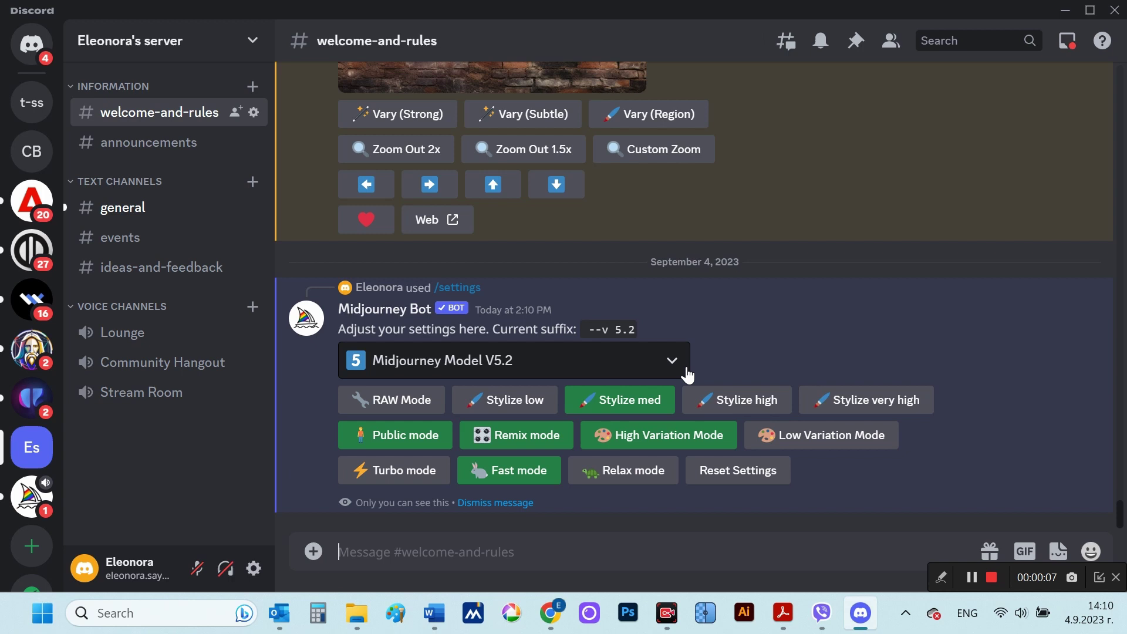
left_click(500, 445)
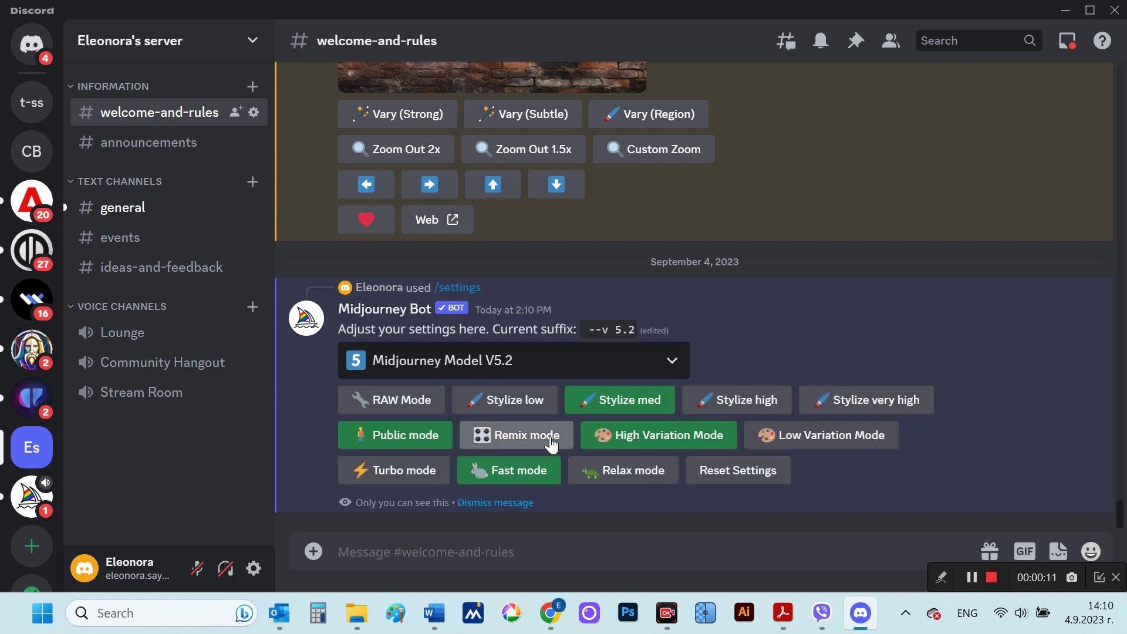
left_click(512, 443)
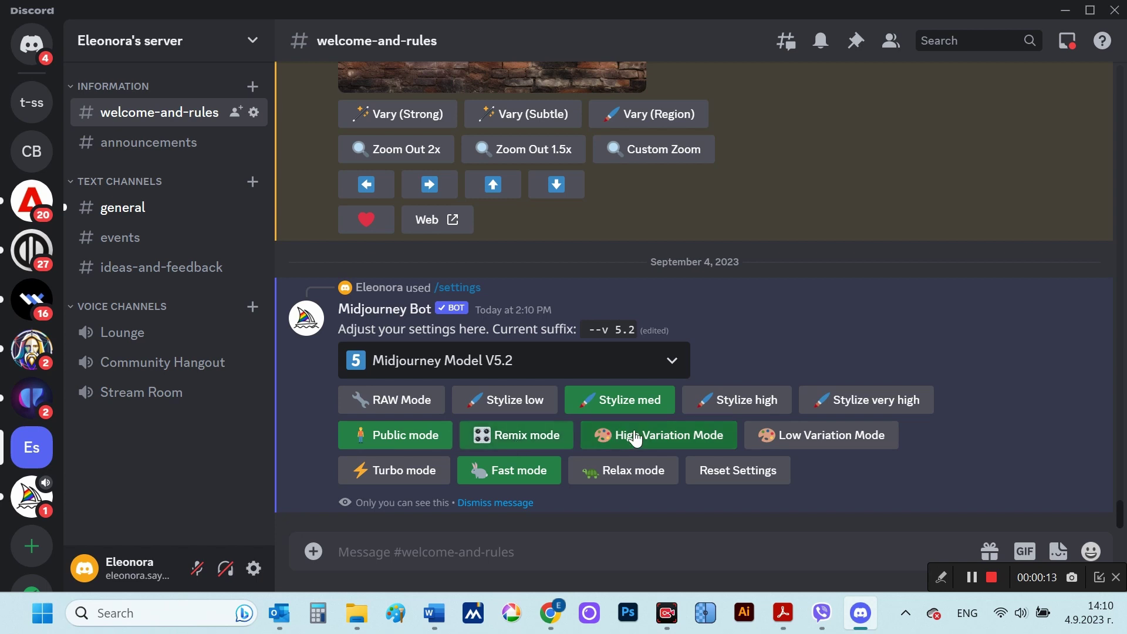
left_click(763, 437)
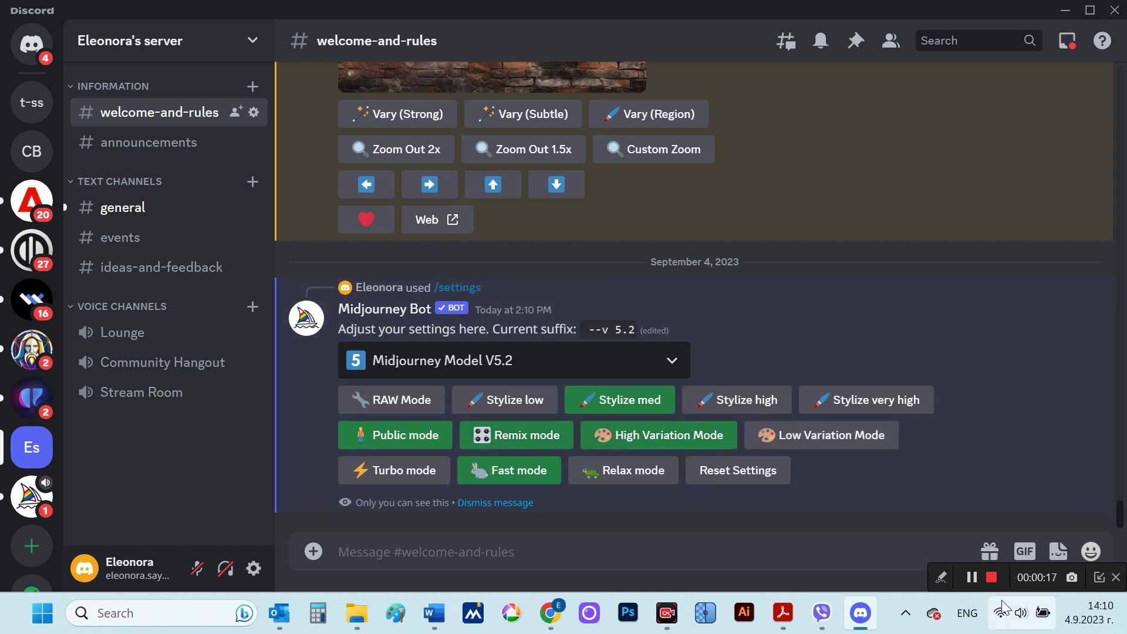
Preview the 'Funky Seasons Portrait Art --v 5.2' grid, then upscale its first image with U1.
left_click(992, 579)
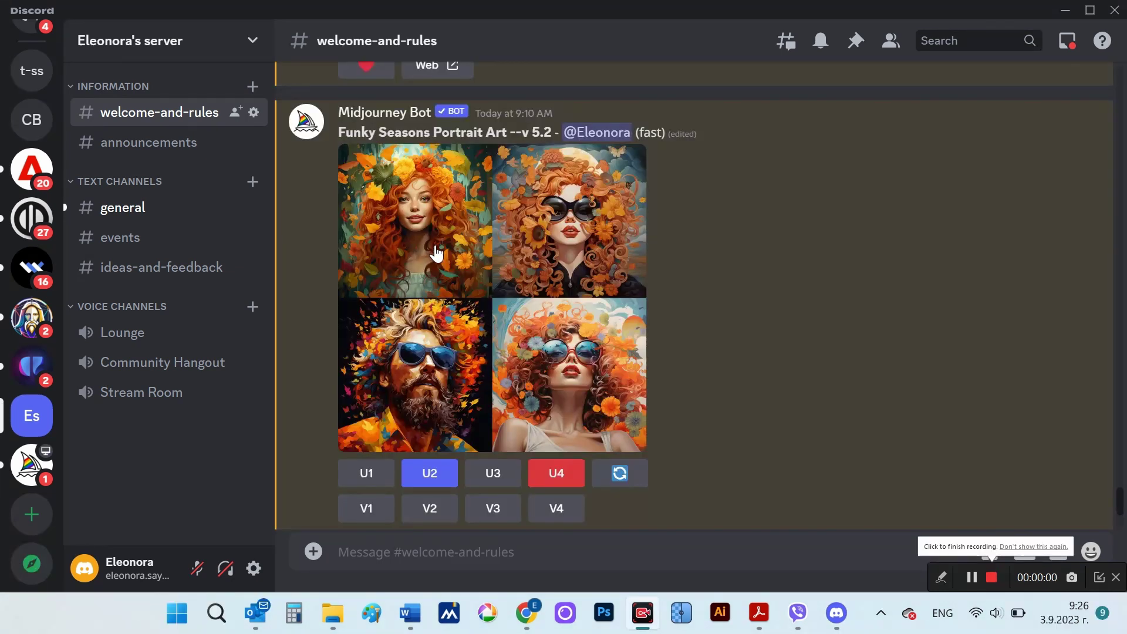
left_click(435, 254)
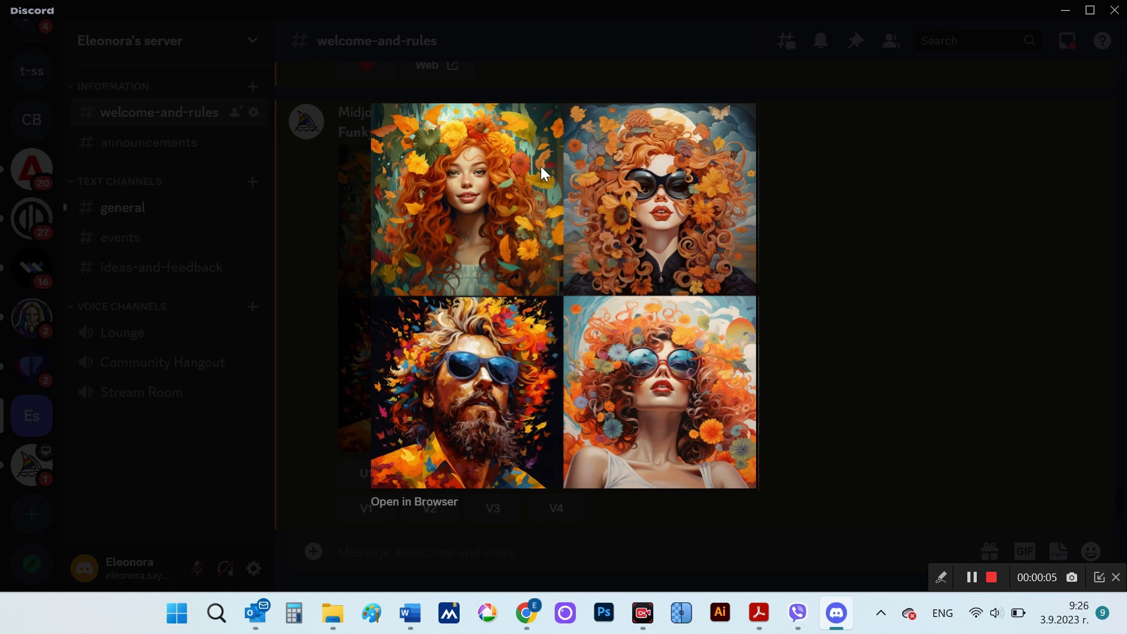
left_click(826, 405)
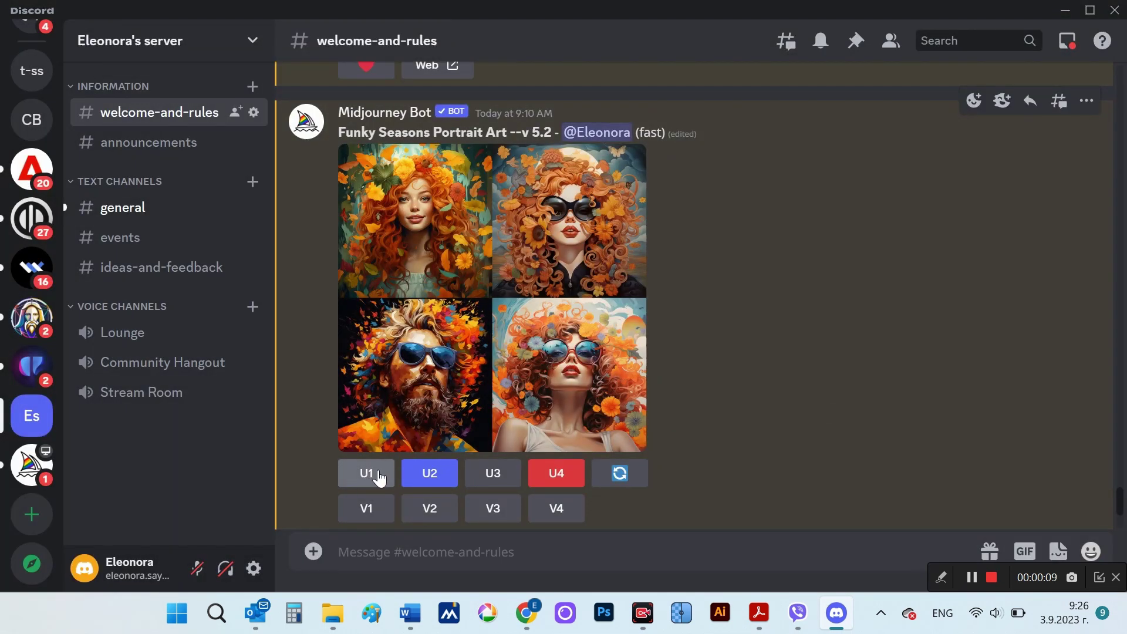
left_click(377, 482)
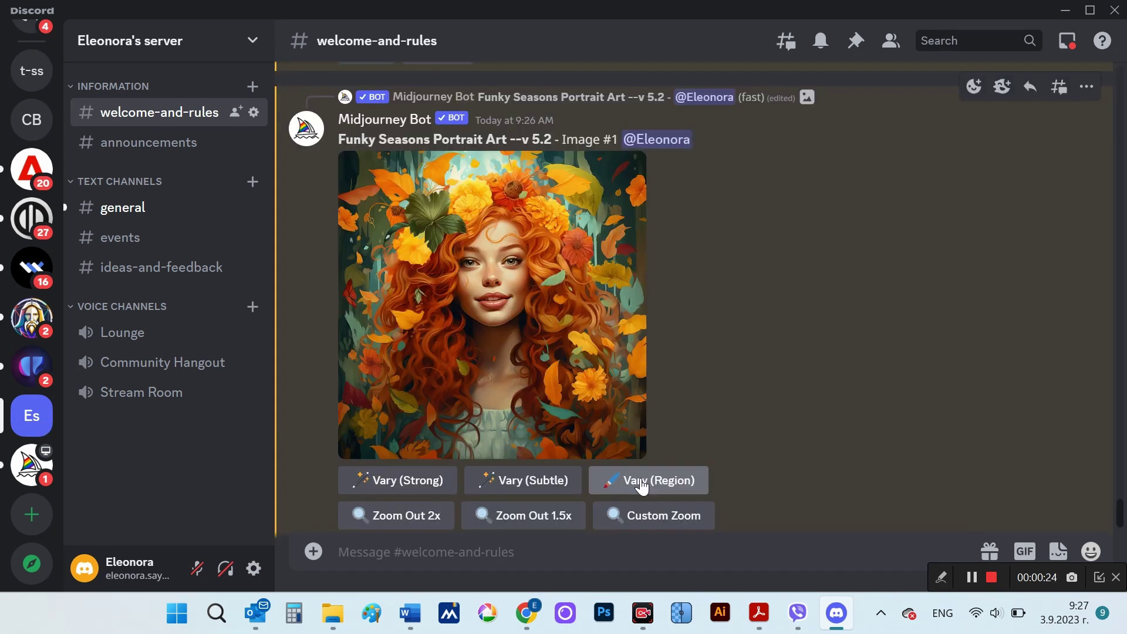
Mask the woman's eyes in Vary (Region) and submit with 'with blue eyes' added after 'Art'.
left_click(642, 480)
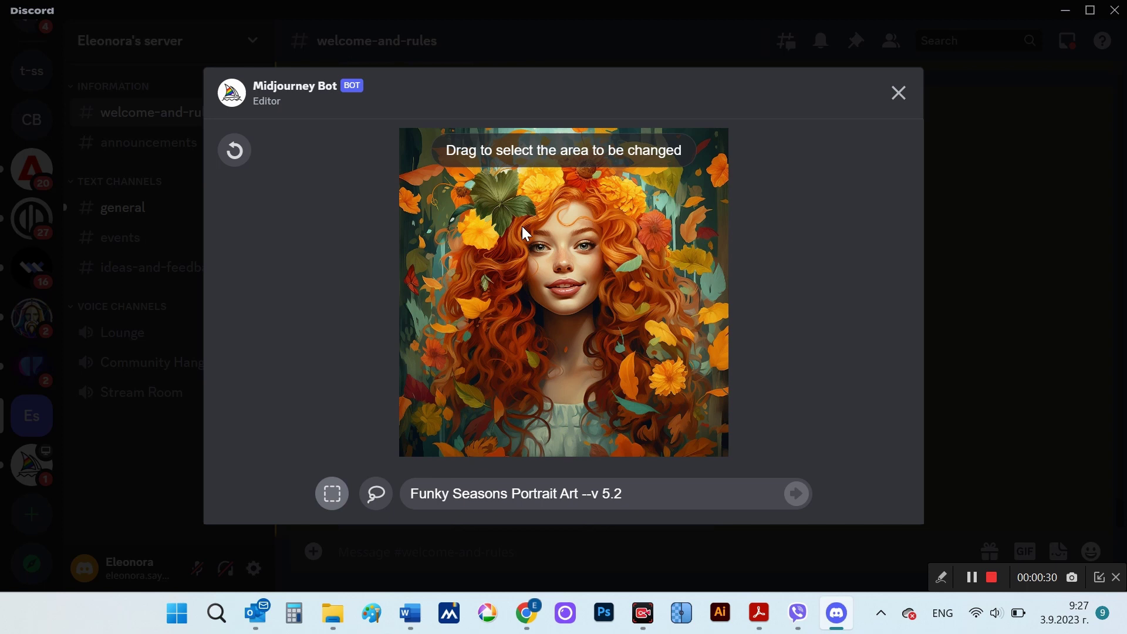
left_click_drag(521, 226, 605, 261)
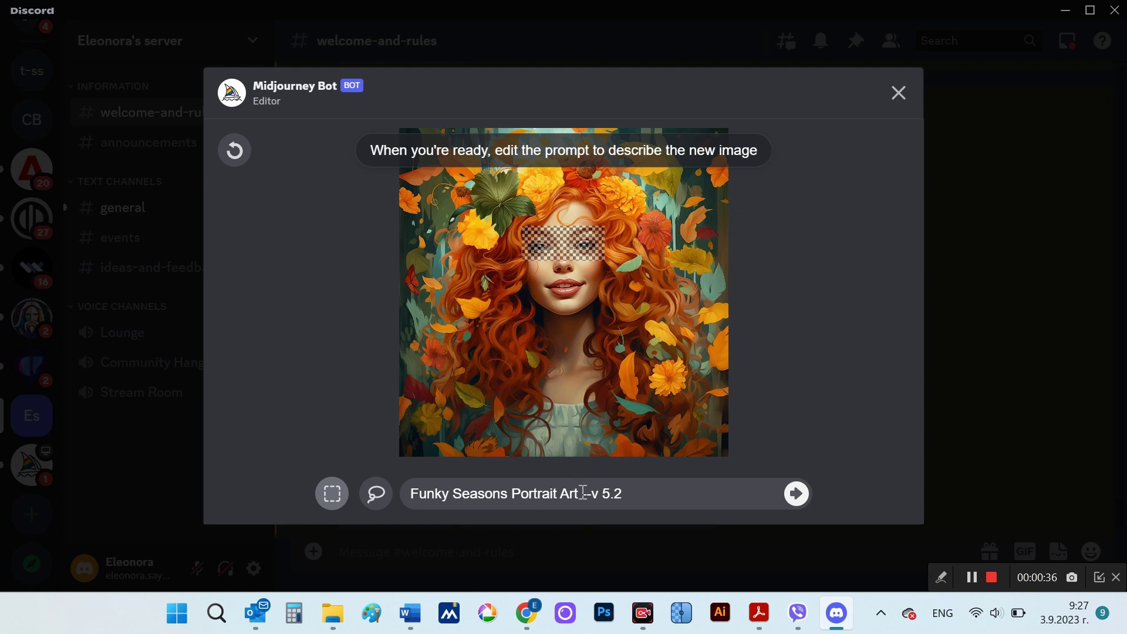
left_click(583, 492)
type("with blue eyes")
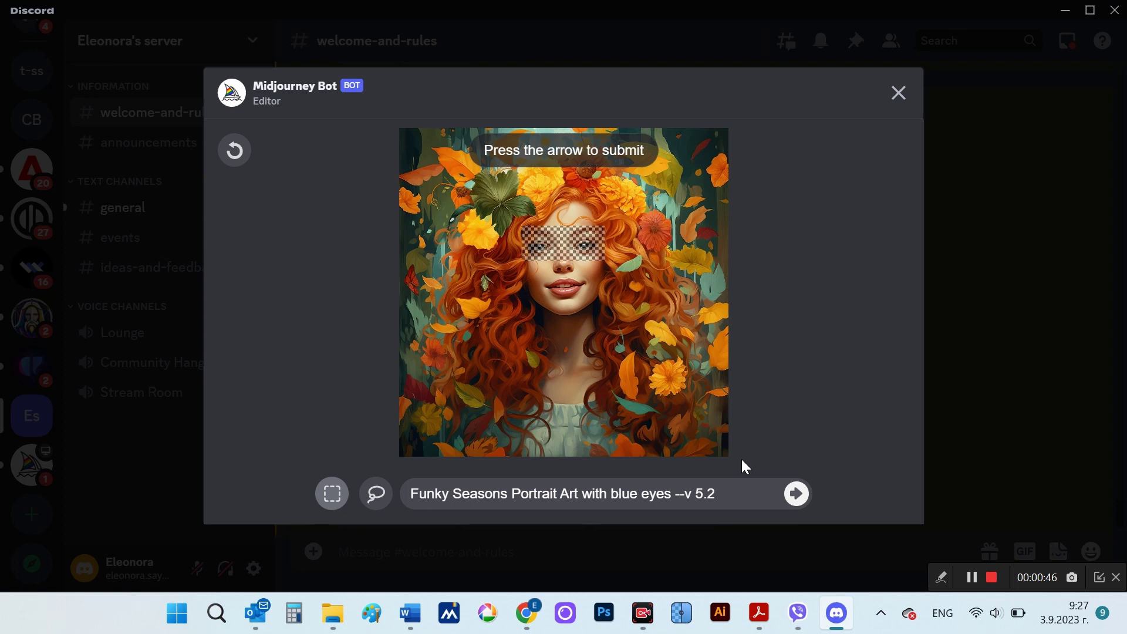
left_click(798, 494)
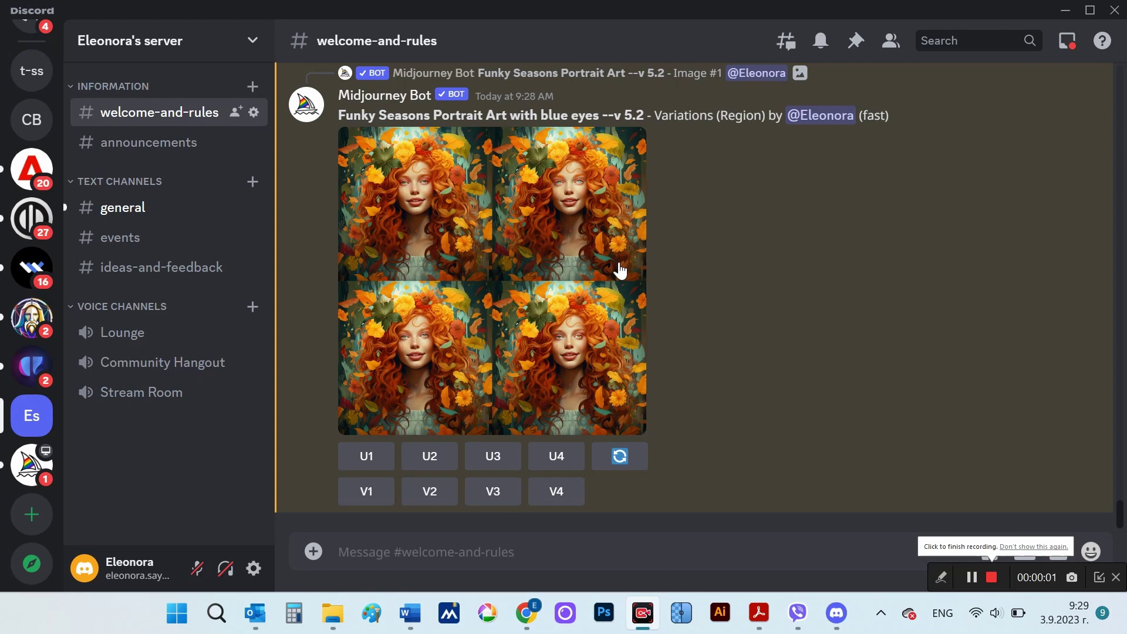
Preview the blue-eyes variations and upscale Image #1 and Image #2.
left_click(619, 271)
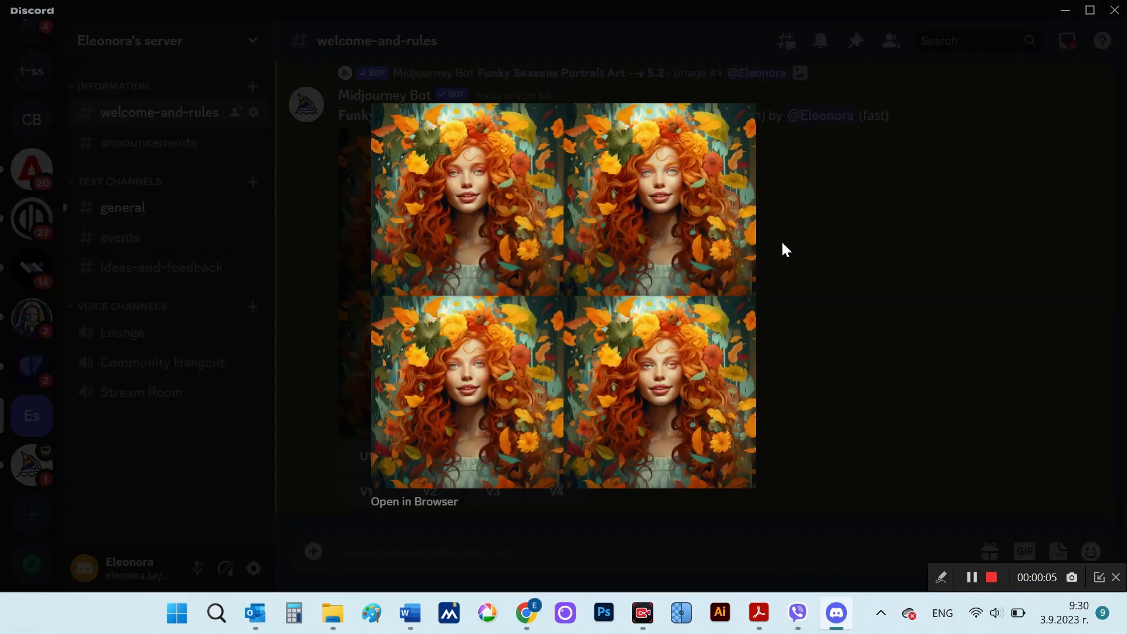
left_click(829, 333)
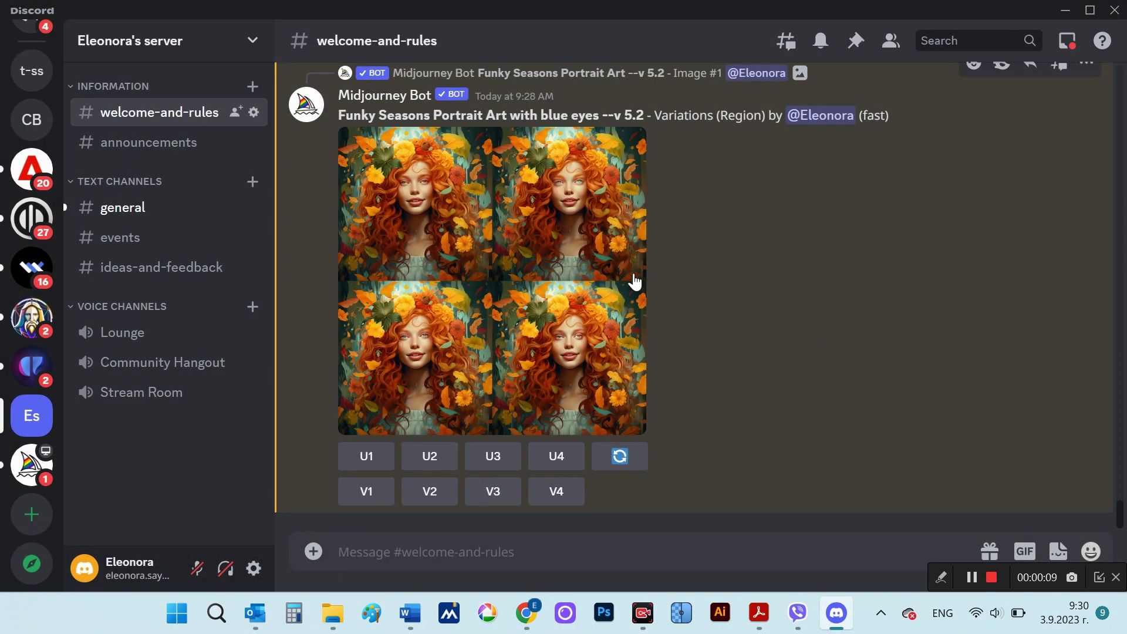
left_click(366, 457)
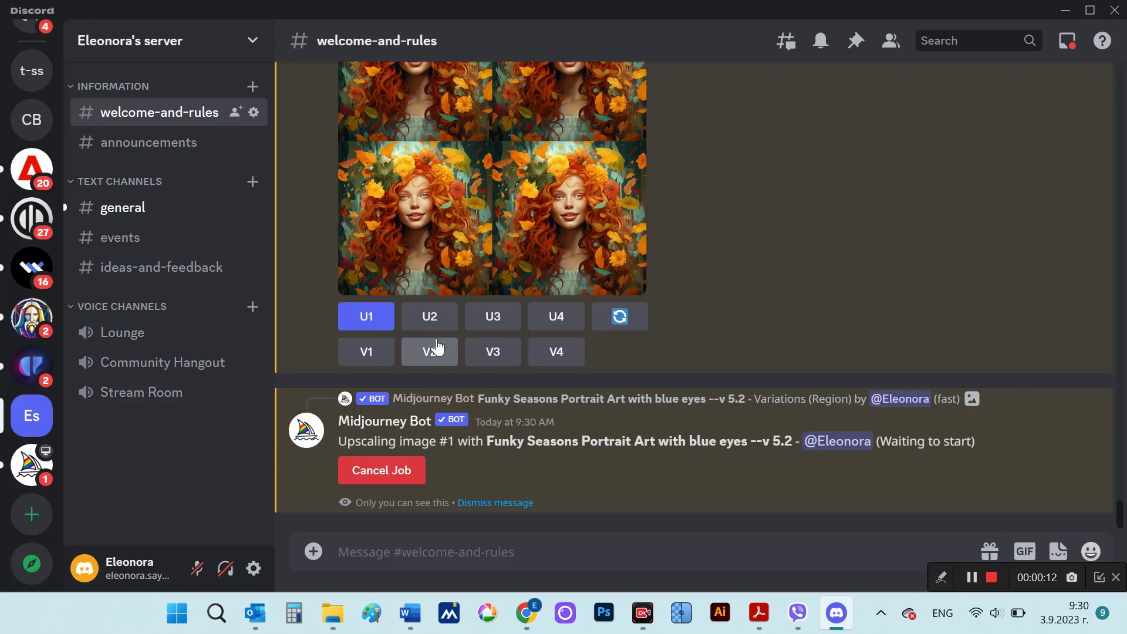
left_click(434, 319)
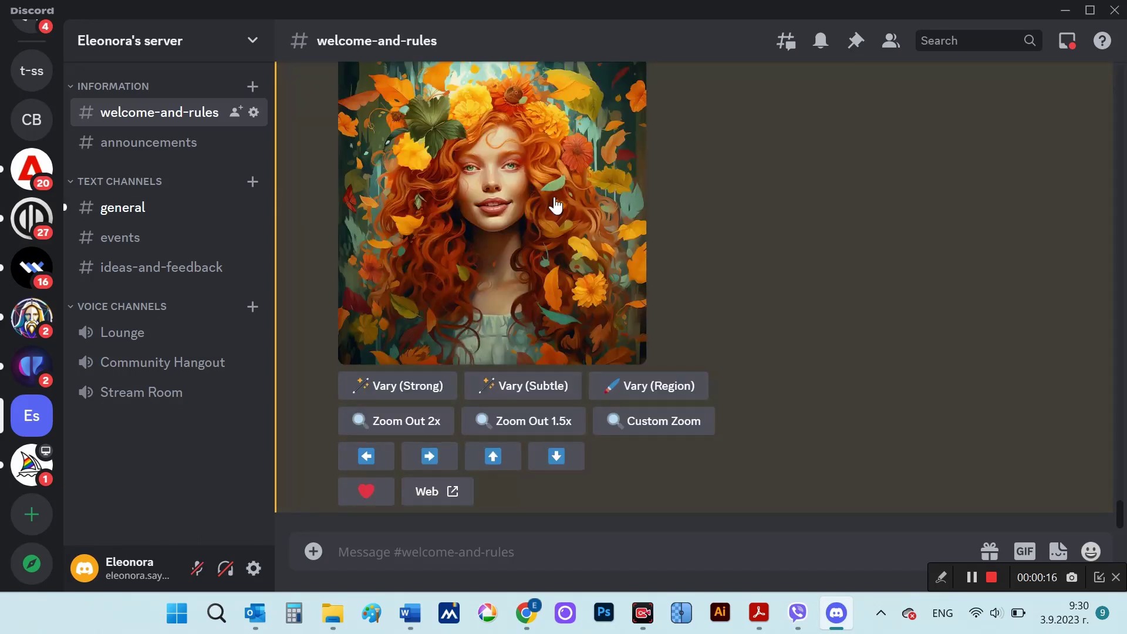
View the upscaled blue-eyes portraits, then open Vary (Region) on Image #2.
left_click(507, 182)
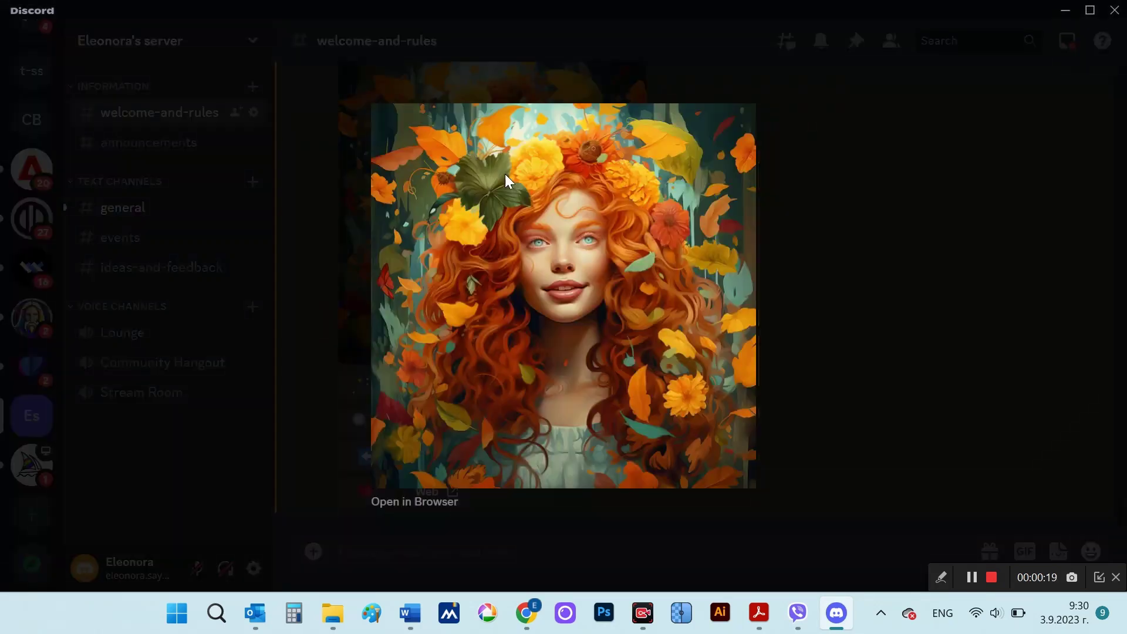
left_click(888, 318)
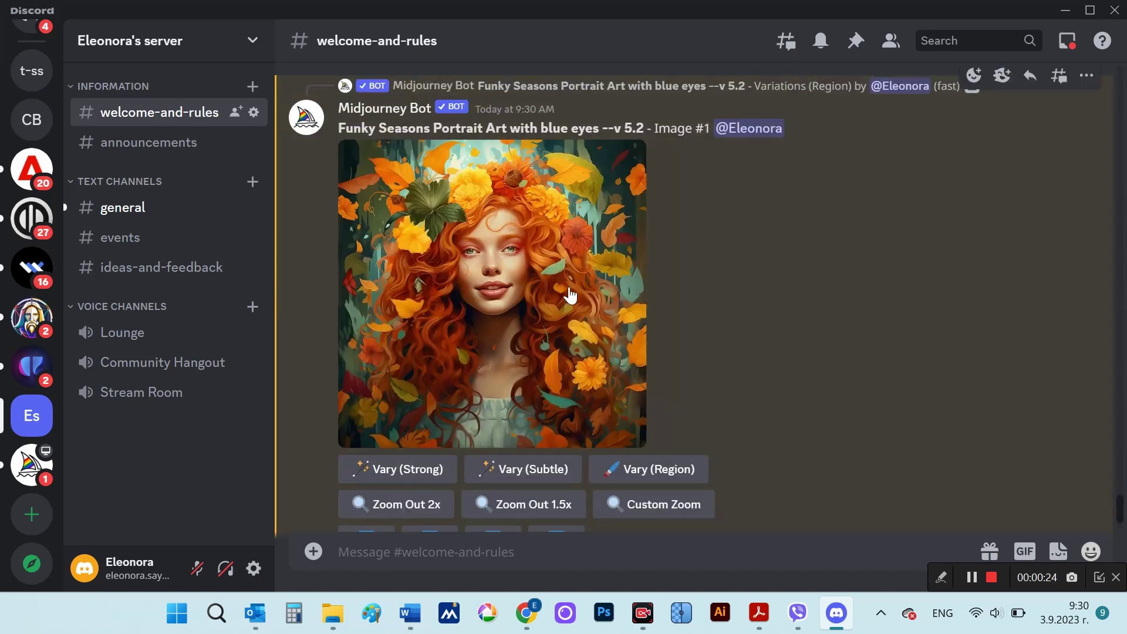
left_click(570, 295)
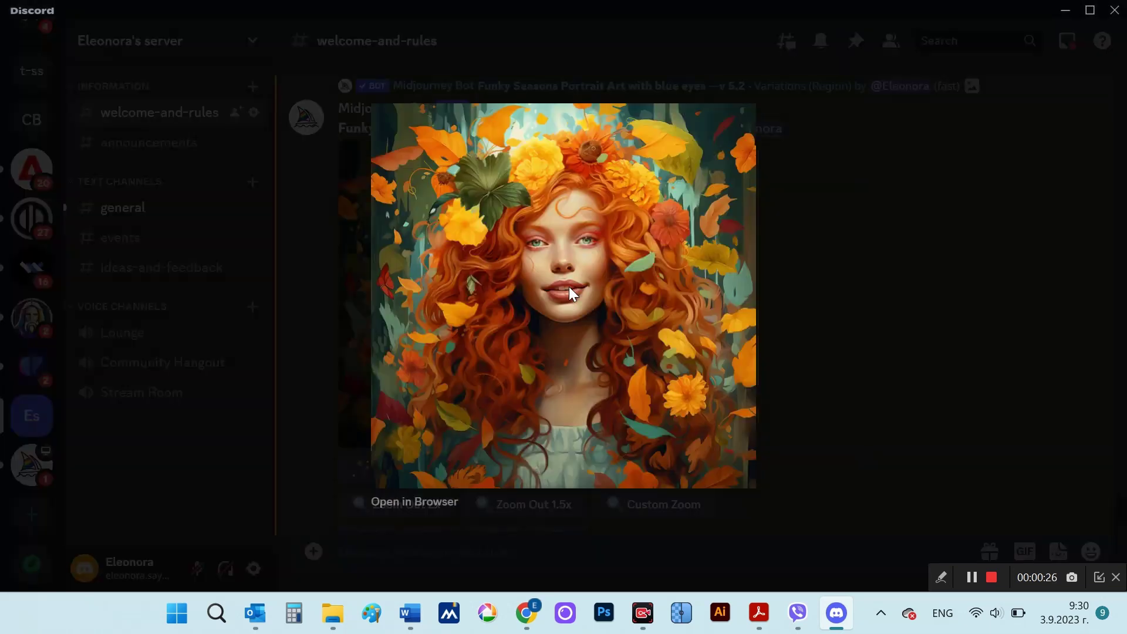
left_click(842, 365)
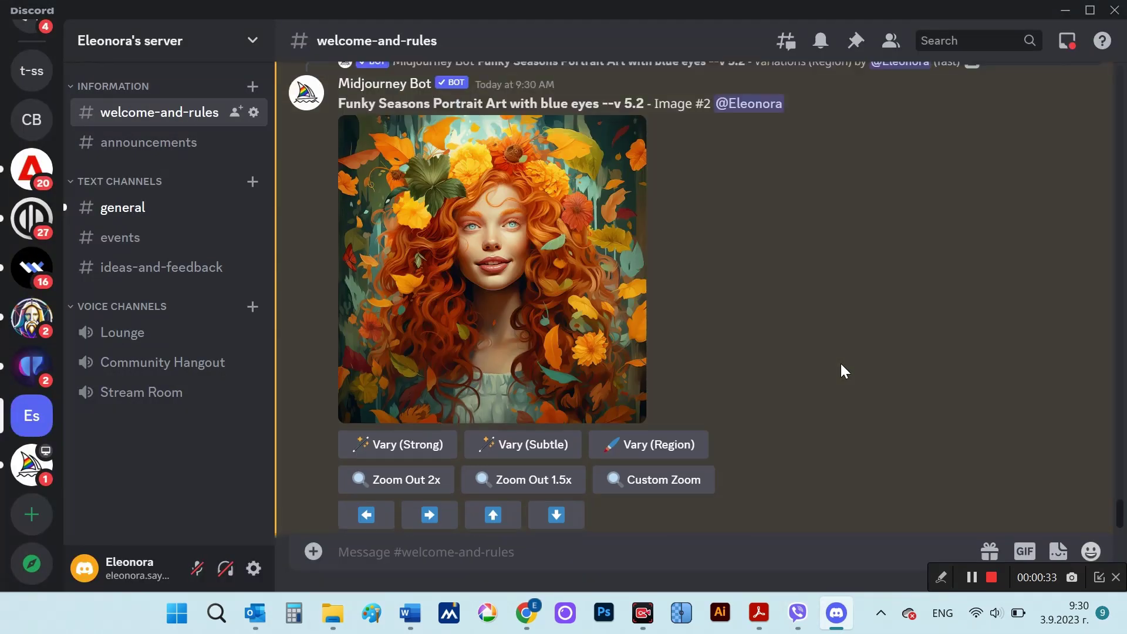
left_click(659, 445)
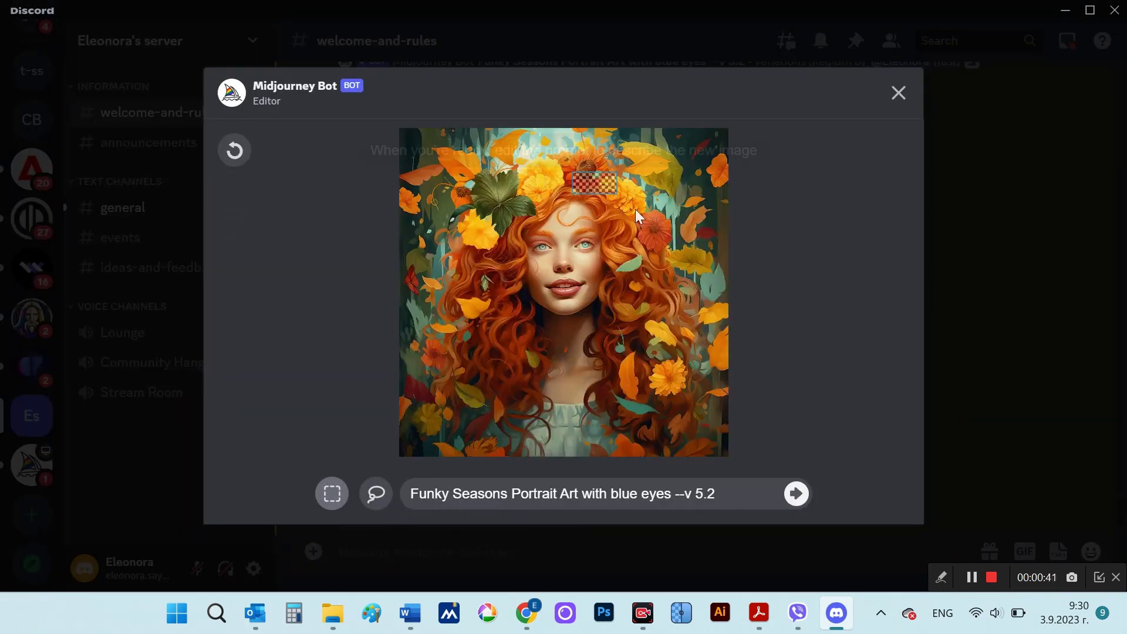
Lasso the left hair in three strokes and submit with 'with green hair' in the prompt.
mouse_move(499, 235)
left_mouse_down()
mouse_move(515, 360)
mouse_move(540, 402)
mouse_move(529, 364)
left_mouse_up()
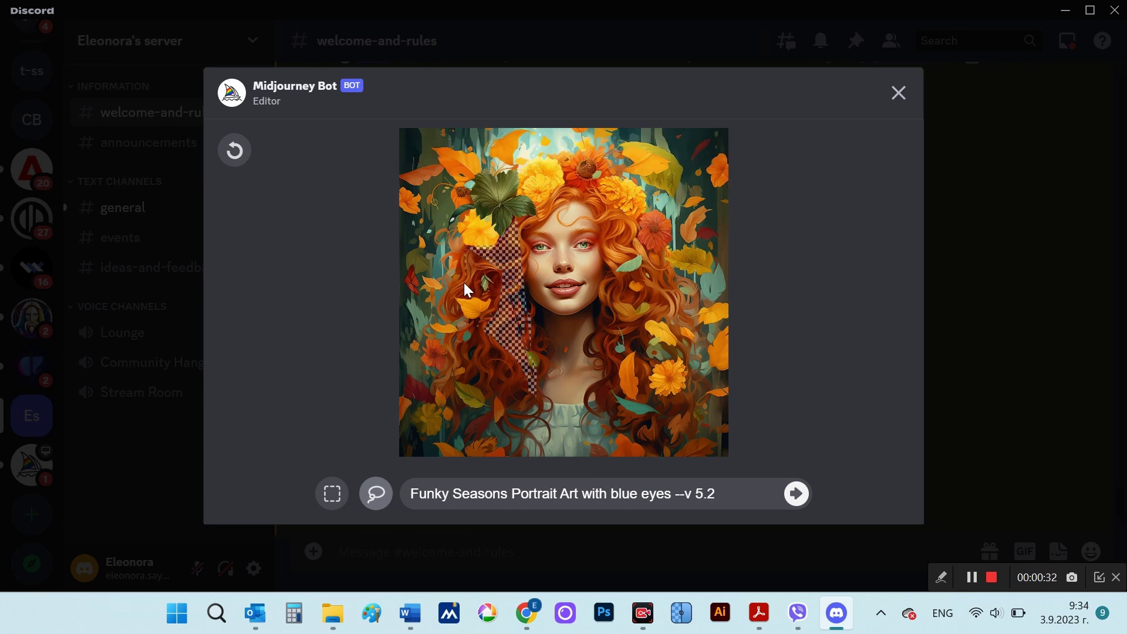
mouse_move(444, 306)
left_mouse_down()
mouse_move(438, 325)
mouse_move(482, 350)
left_mouse_up()
mouse_move(517, 415)
left_mouse_down()
mouse_move(489, 340)
mouse_move(511, 379)
left_mouse_up()
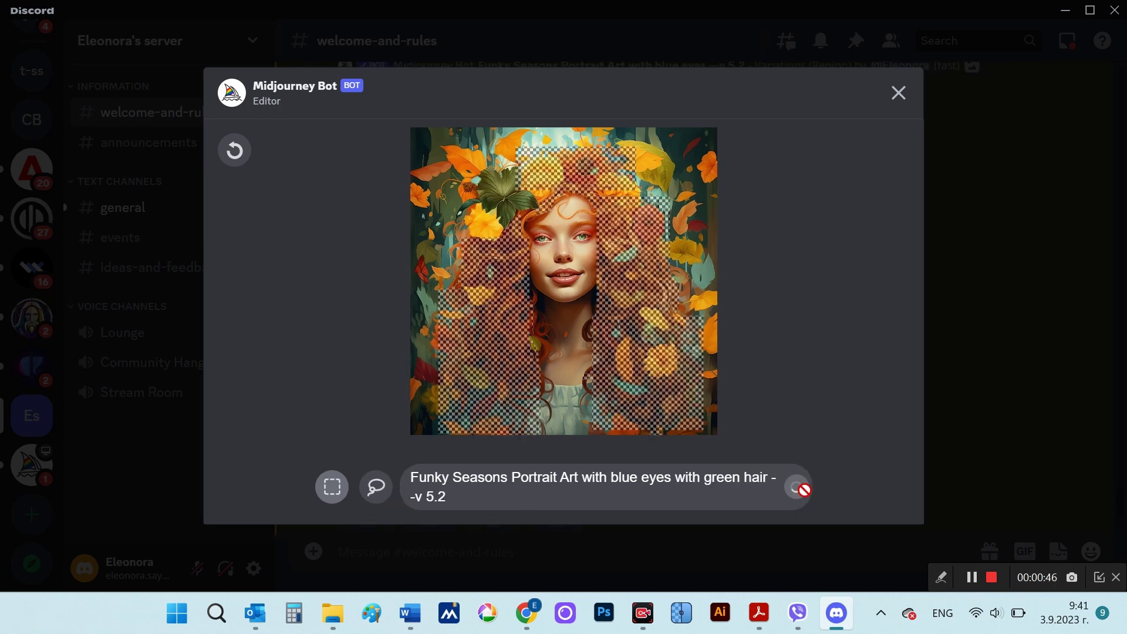
left_click(798, 492)
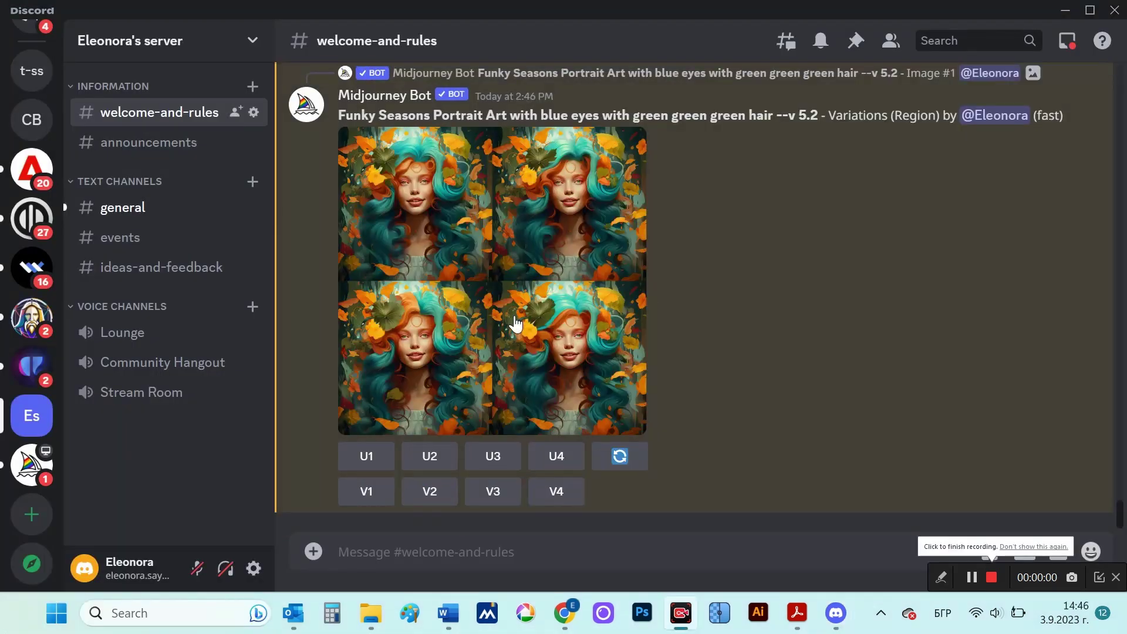
Preview the green-hair variations, upscale the second one with U2, and view it.
left_click(513, 320)
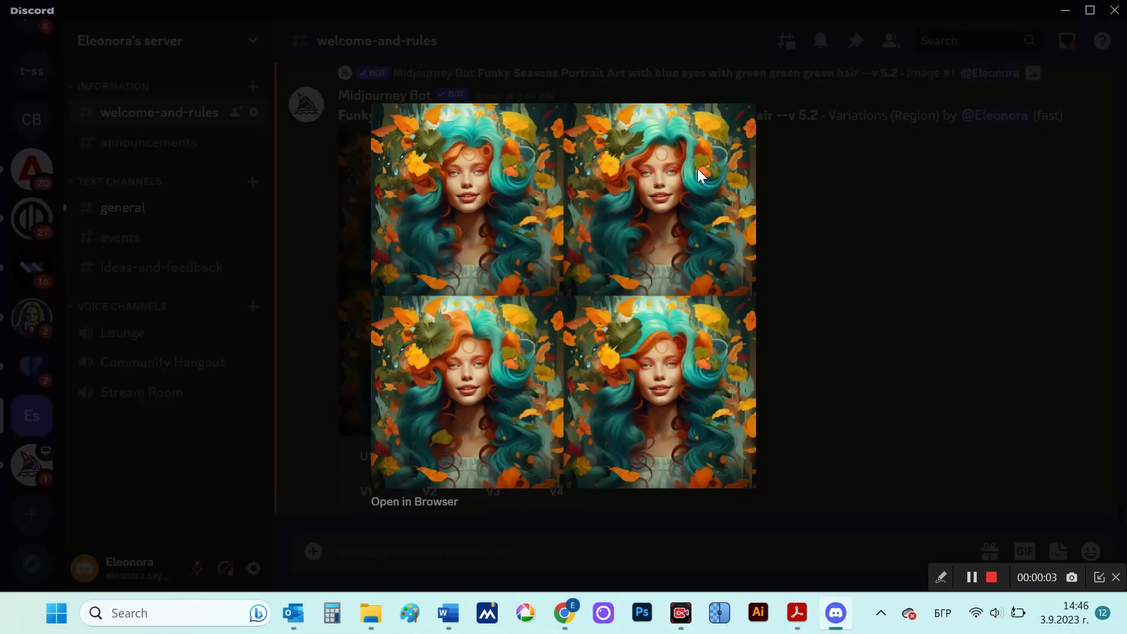
left_click(822, 369)
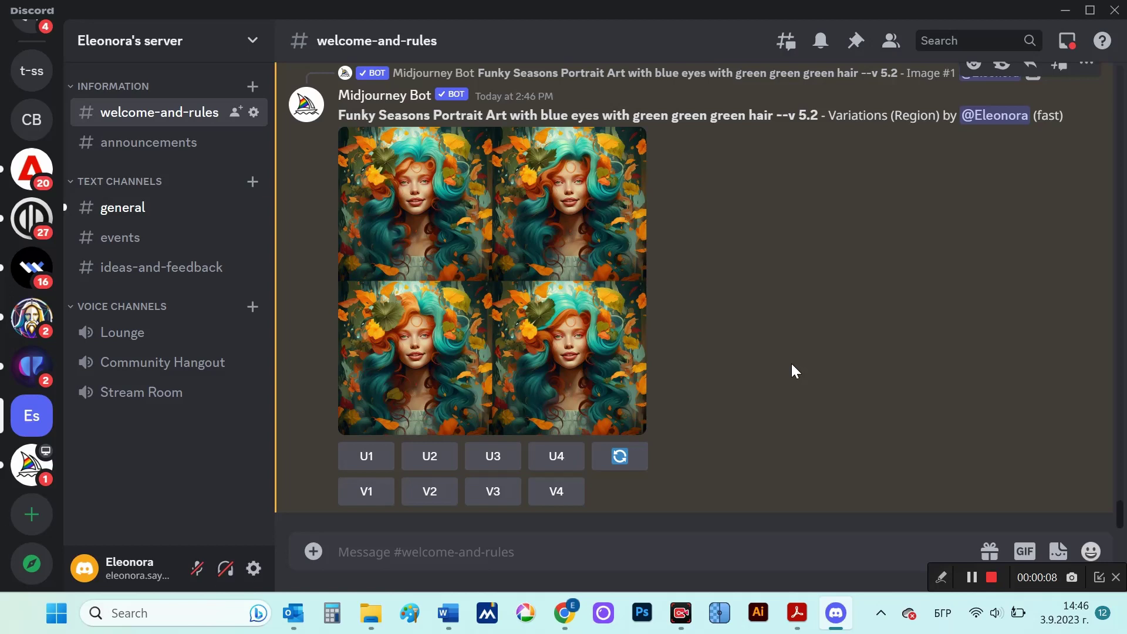
left_click(429, 457)
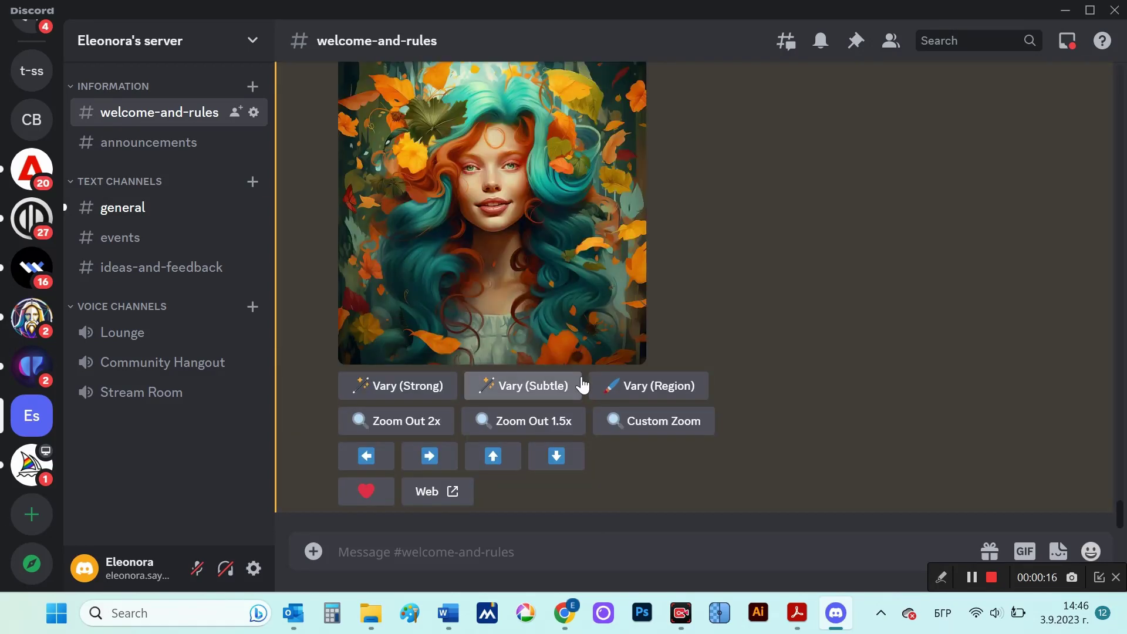
left_click(523, 245)
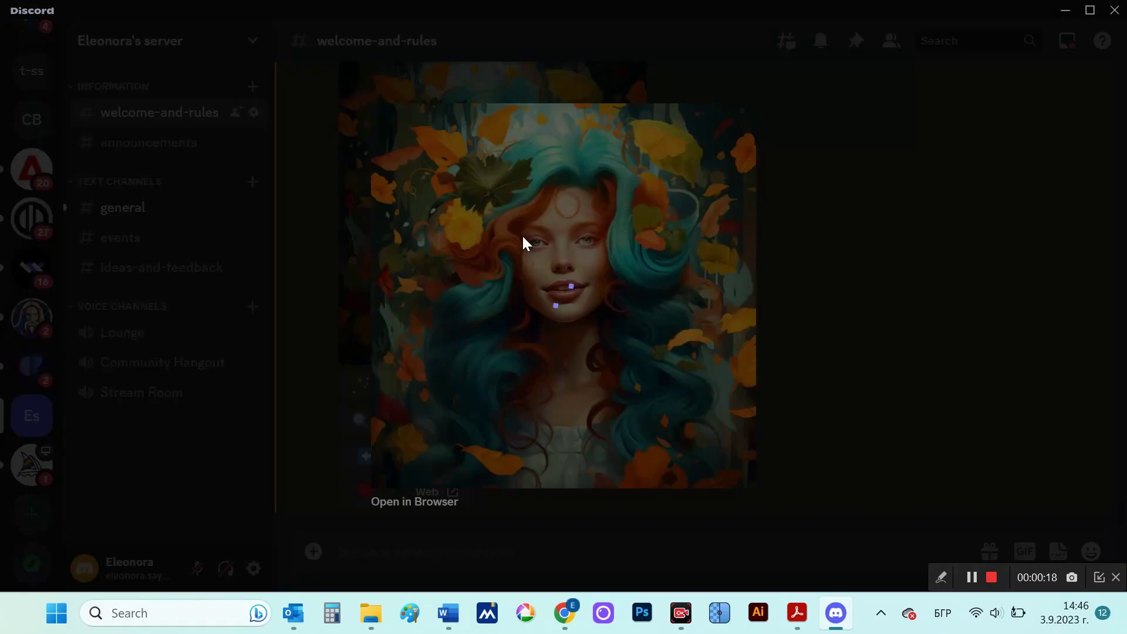
left_click(801, 368)
Open Vary (Region) on the upscaled portrait, box the eyes, and place the cursor after 'hair'.
left_click(660, 386)
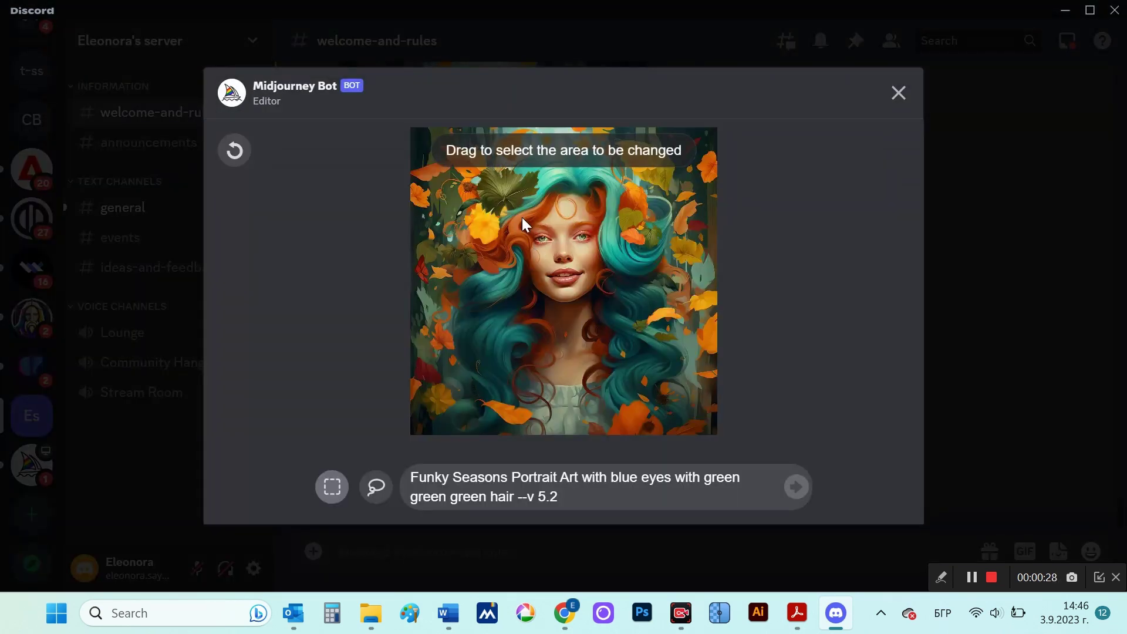
left_click_drag(522, 217, 601, 248)
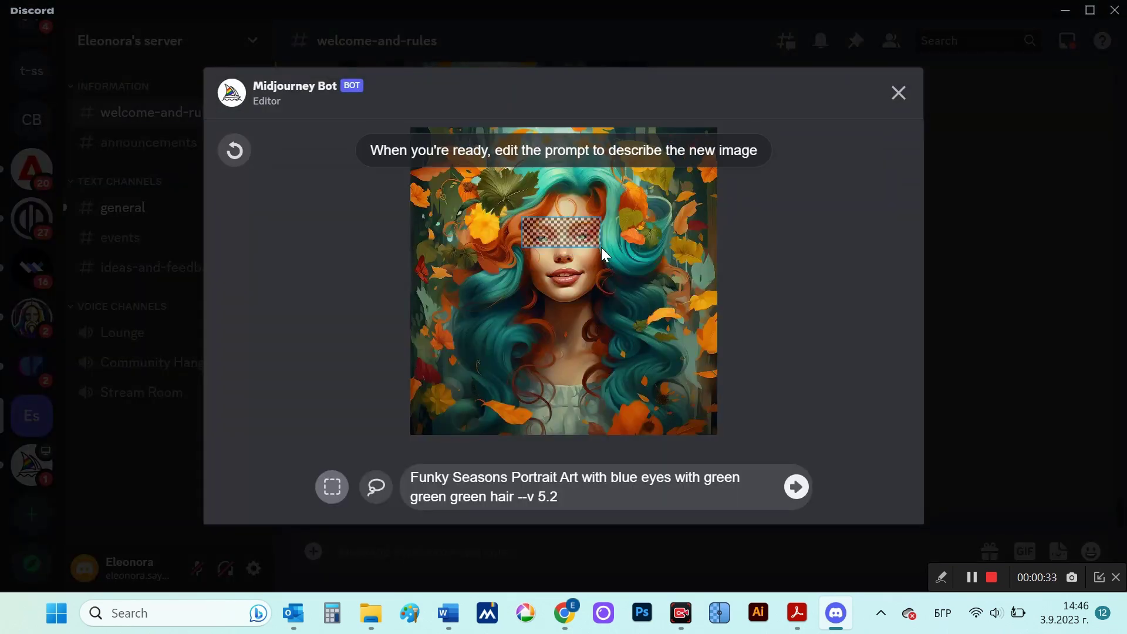
left_click(517, 499)
key("alt+shift")
Submit the eyes region with ', With glasses on his face' added, then preview the results.
type(", With glasses on his face")
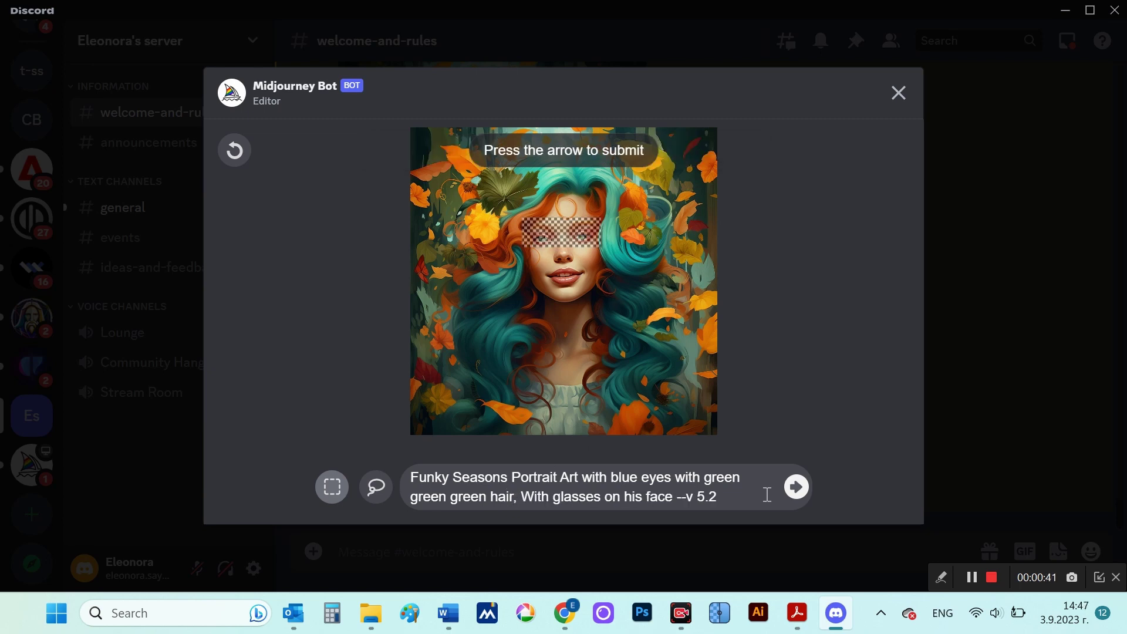
left_click(796, 487)
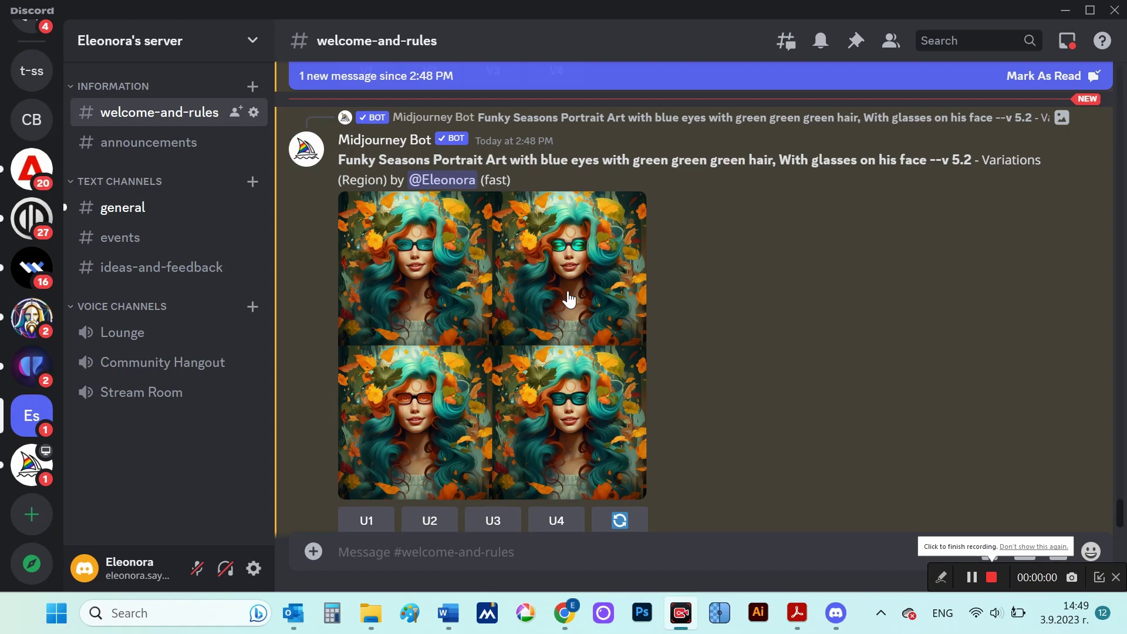
left_click(511, 354)
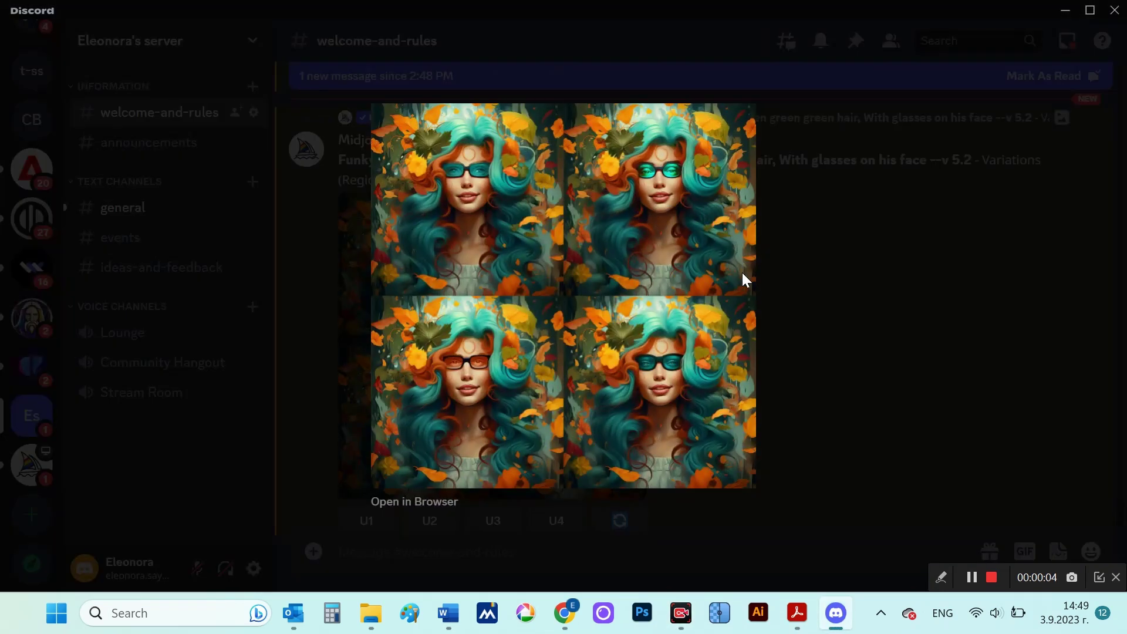
left_click(804, 358)
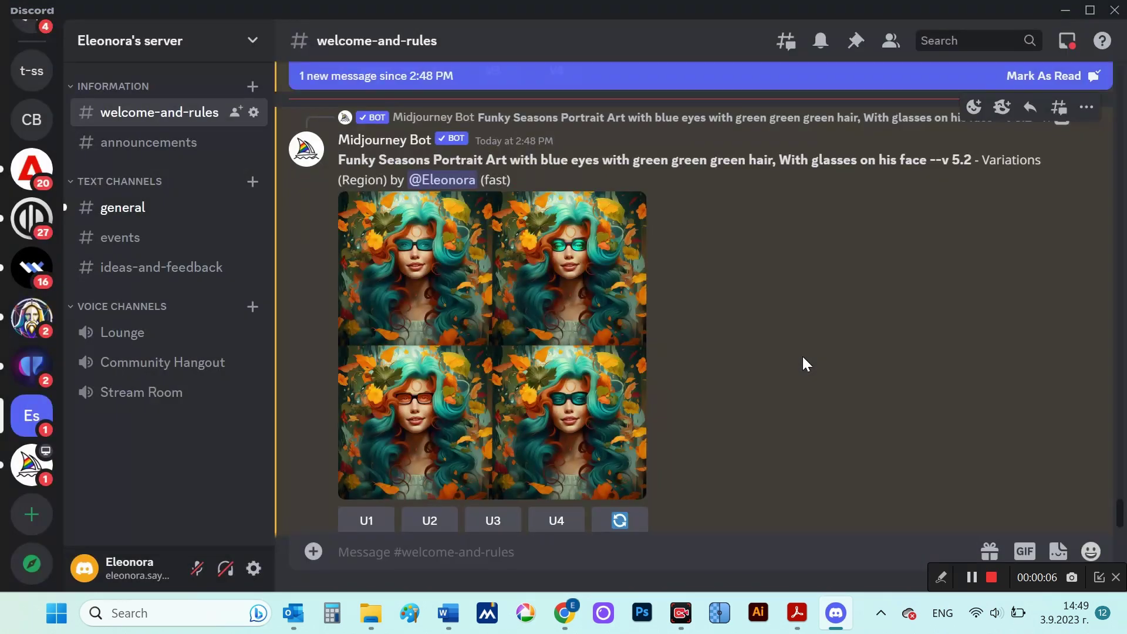
Upscale the second glasses variation with U2 and view it enlarged.
scroll(803, 359, "down", 1)
scroll(803, 359, "down", 1)
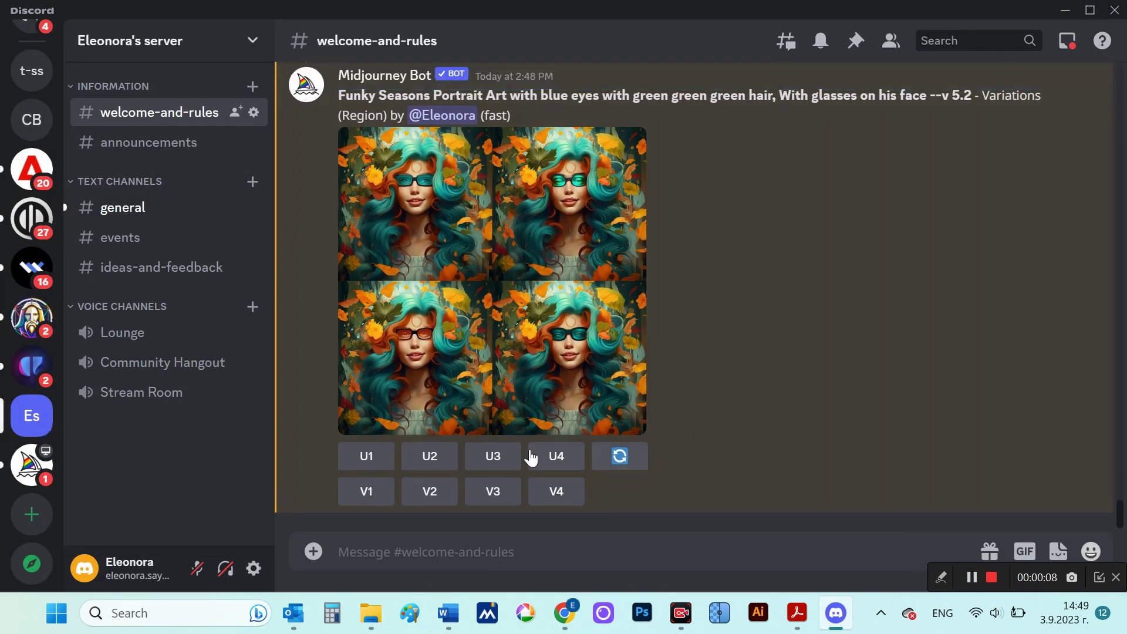
left_click(443, 456)
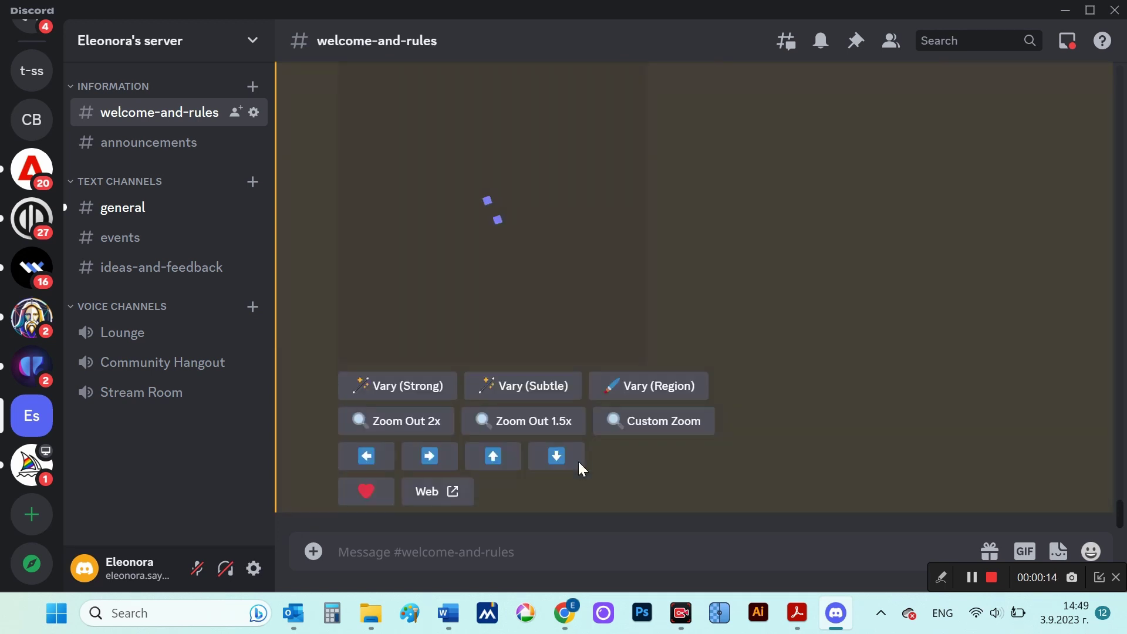
left_click(545, 276)
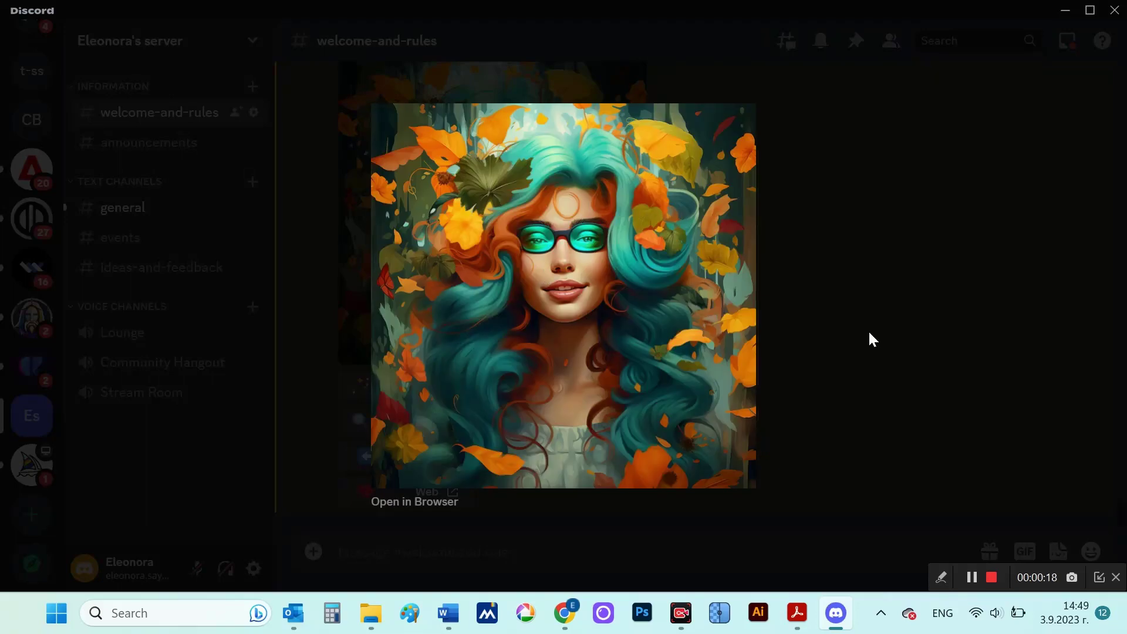
left_click(869, 333)
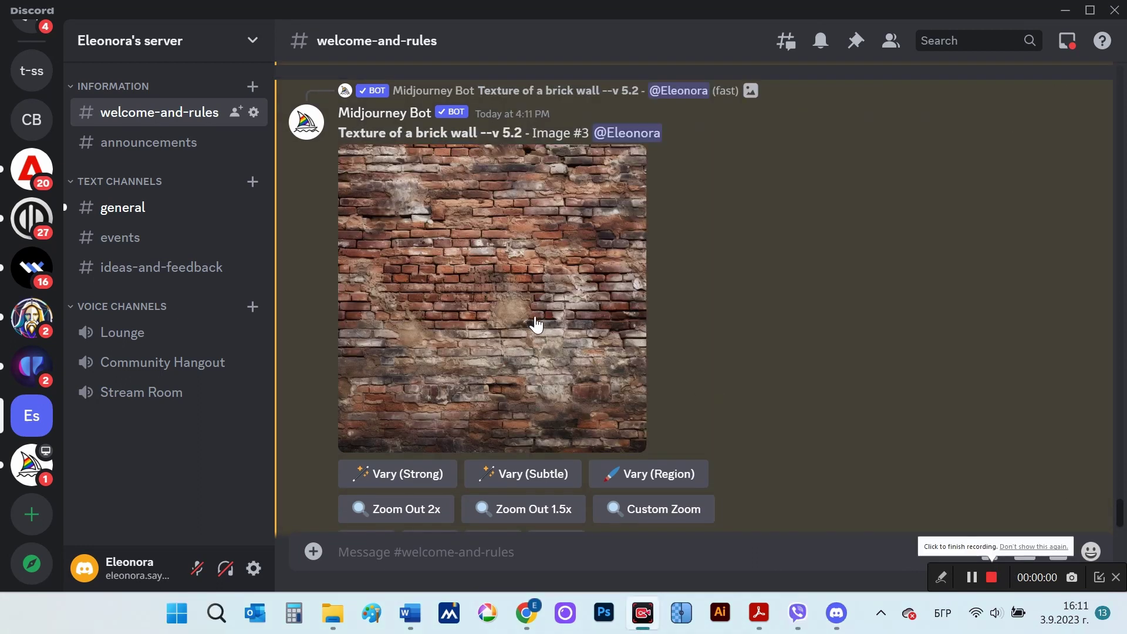
Preview brick wall Image #3, then open Vary (Region) on it.
left_click(538, 317)
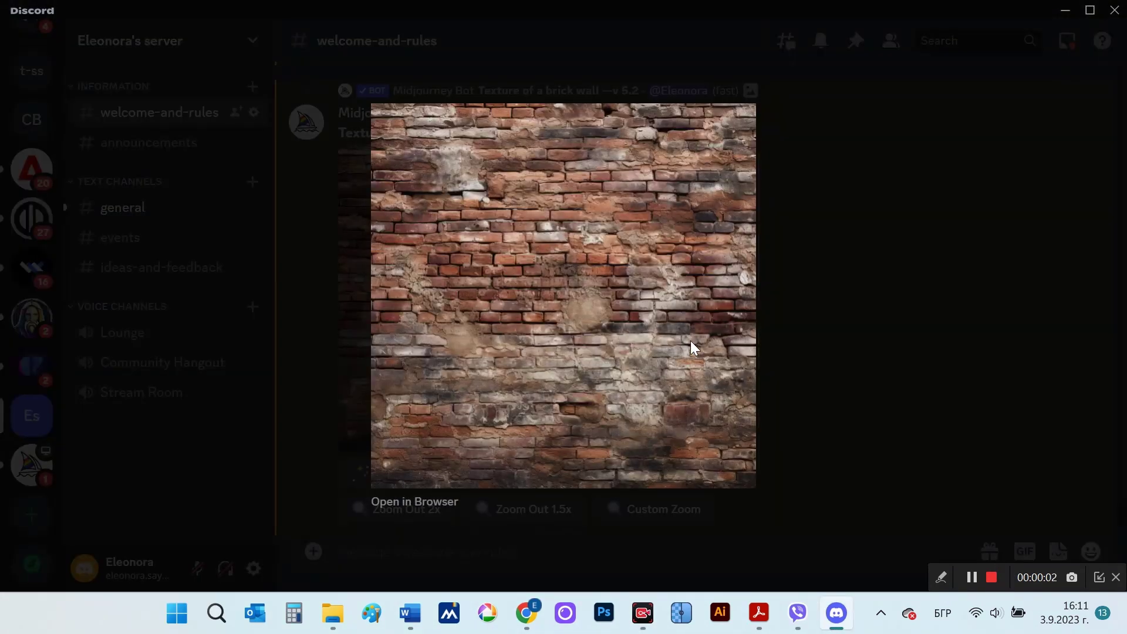
left_click(801, 379)
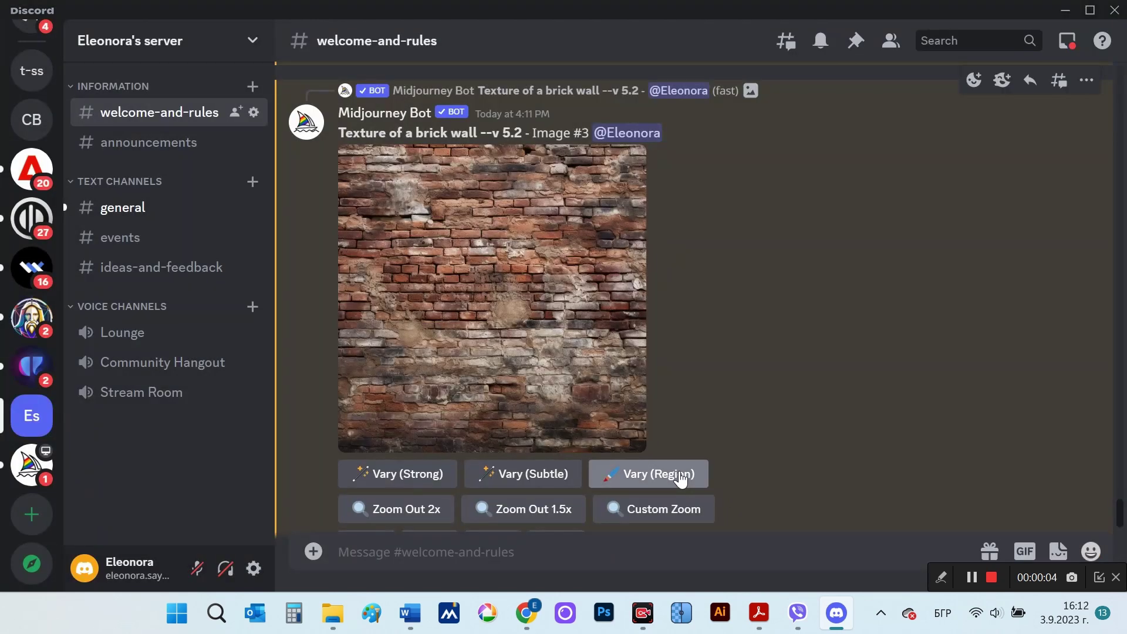
left_click(675, 475)
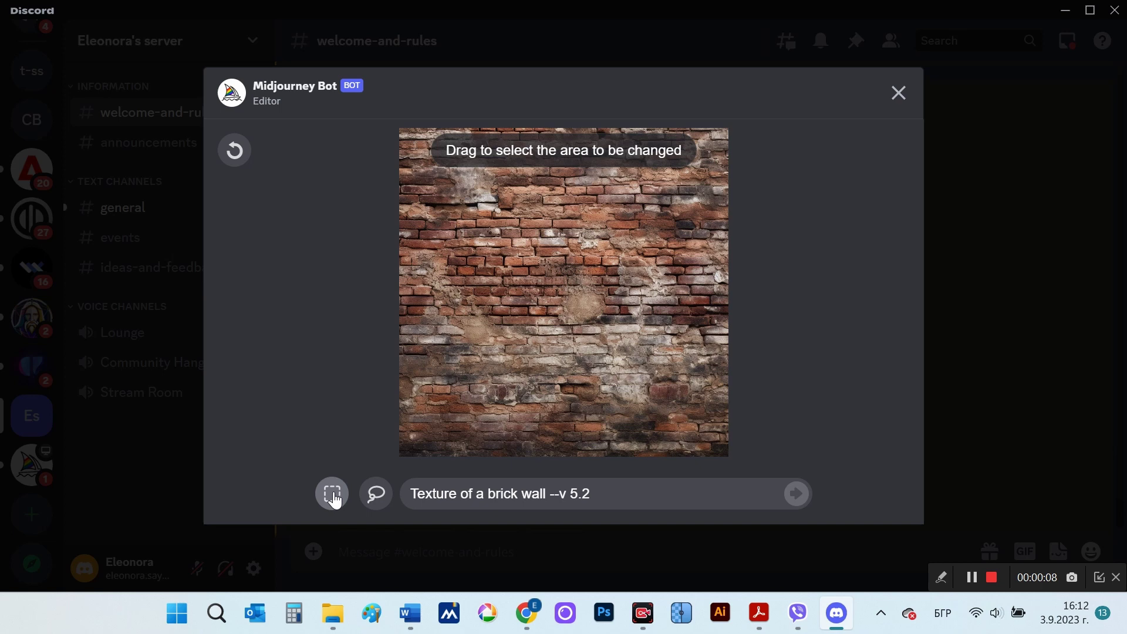
Mask the brick wall's centre and submit it with 'Graphite drawing' in the prompt.
left_click_drag(481, 232, 670, 367)
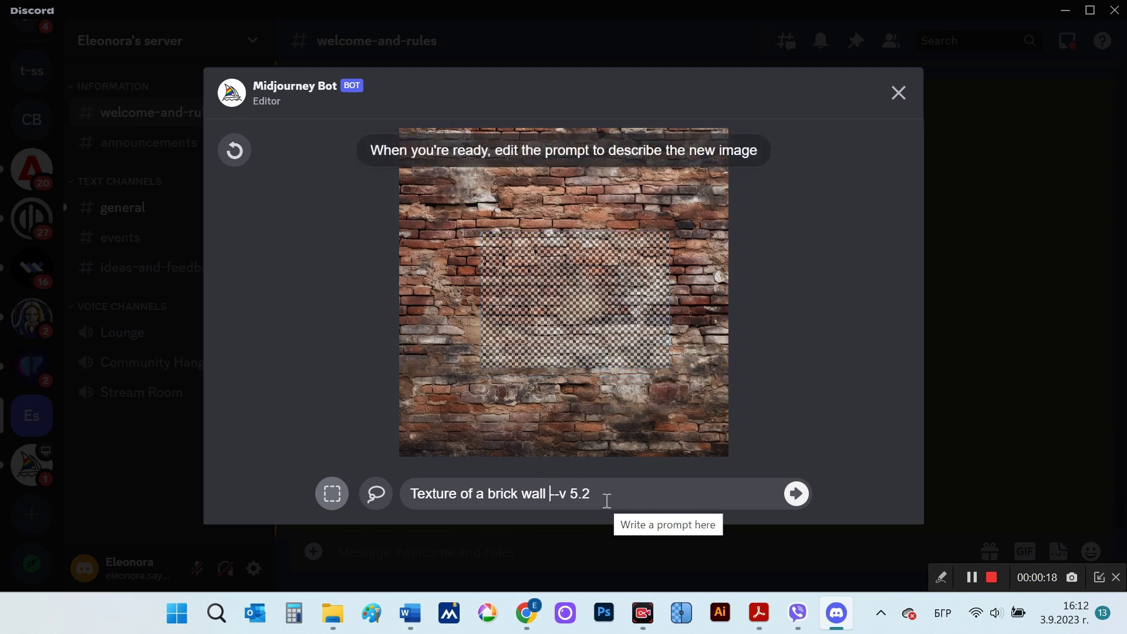
key("alt+shift")
type("Graphite drawing")
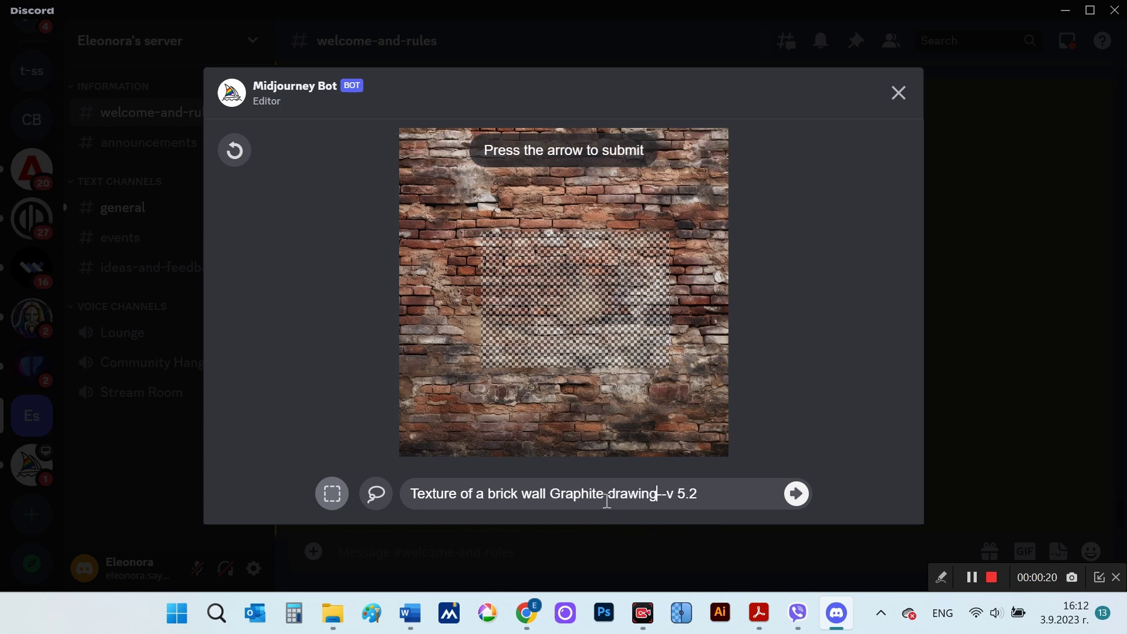
left_click(796, 494)
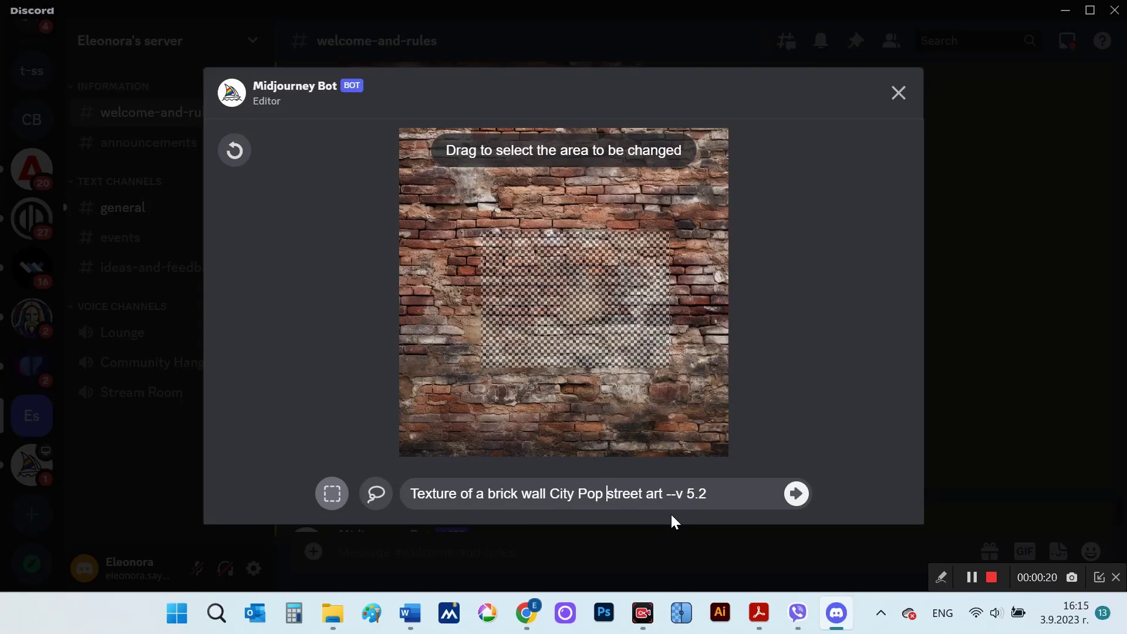
Resubmit the region edit with the 'City Pop street art' prompt and leave the editor.
left_click_drag(560, 493, 603, 494)
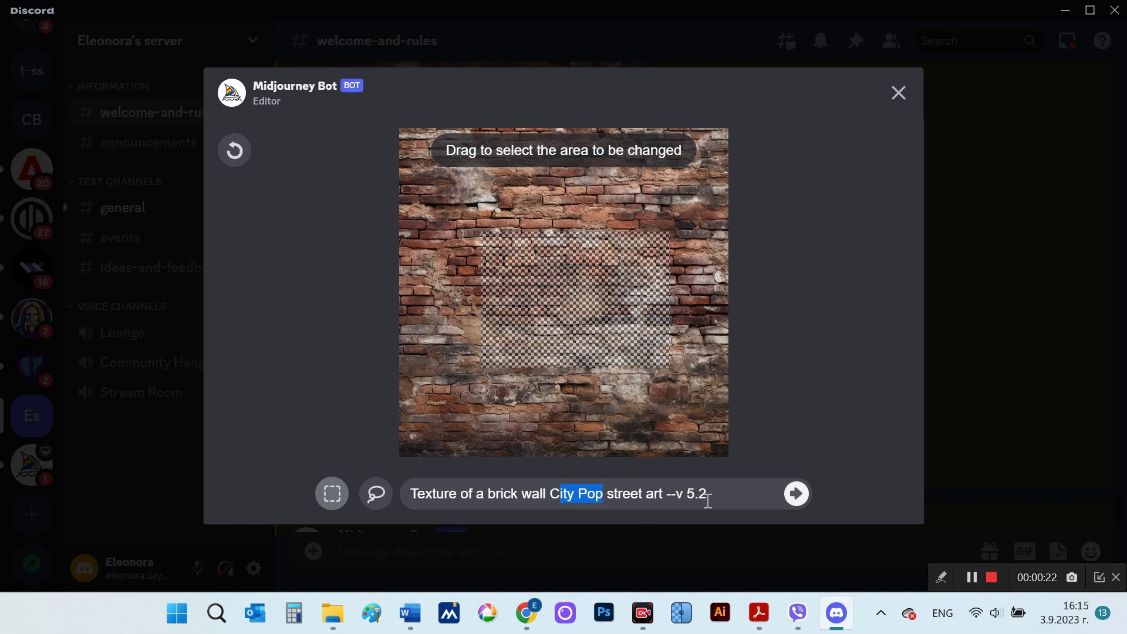
left_click(794, 500)
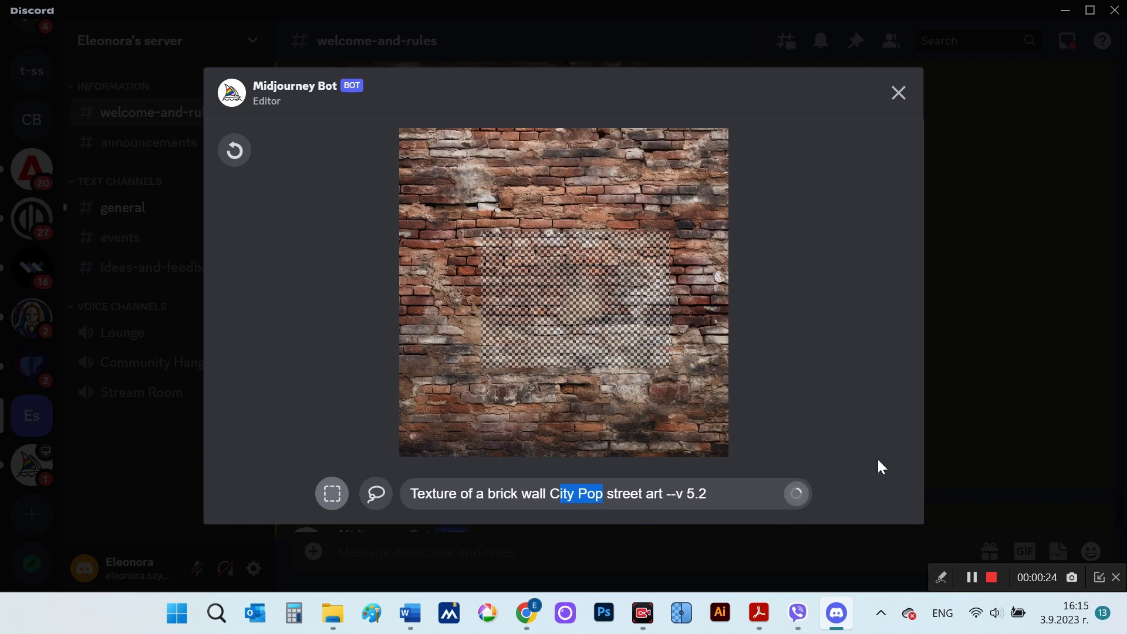
key("Escape")
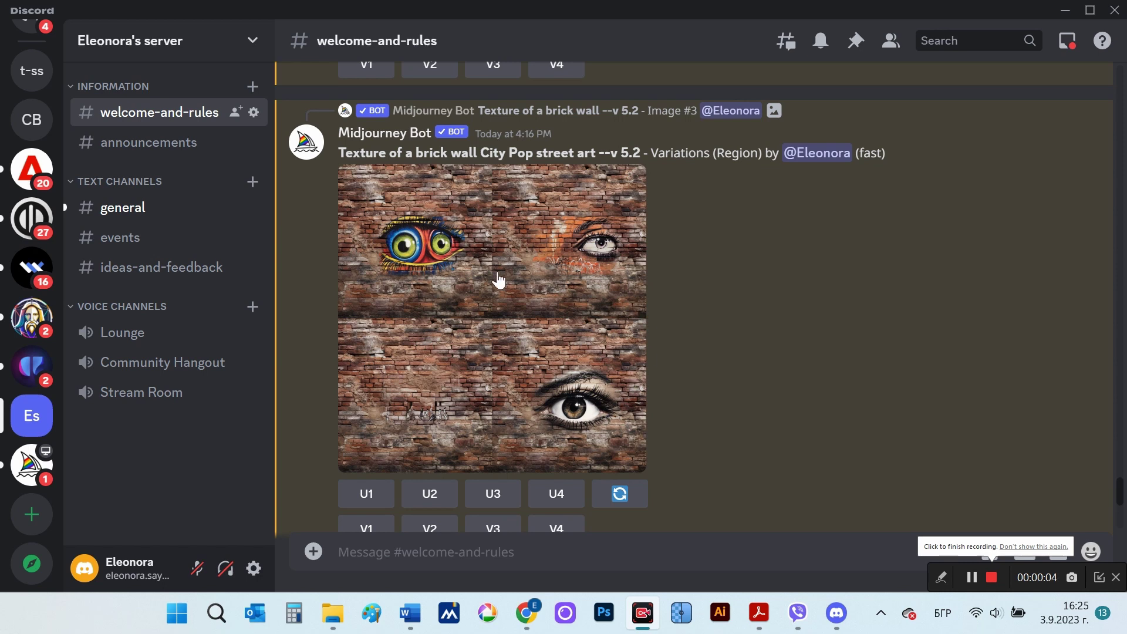
scroll(684, 414, "down", 7)
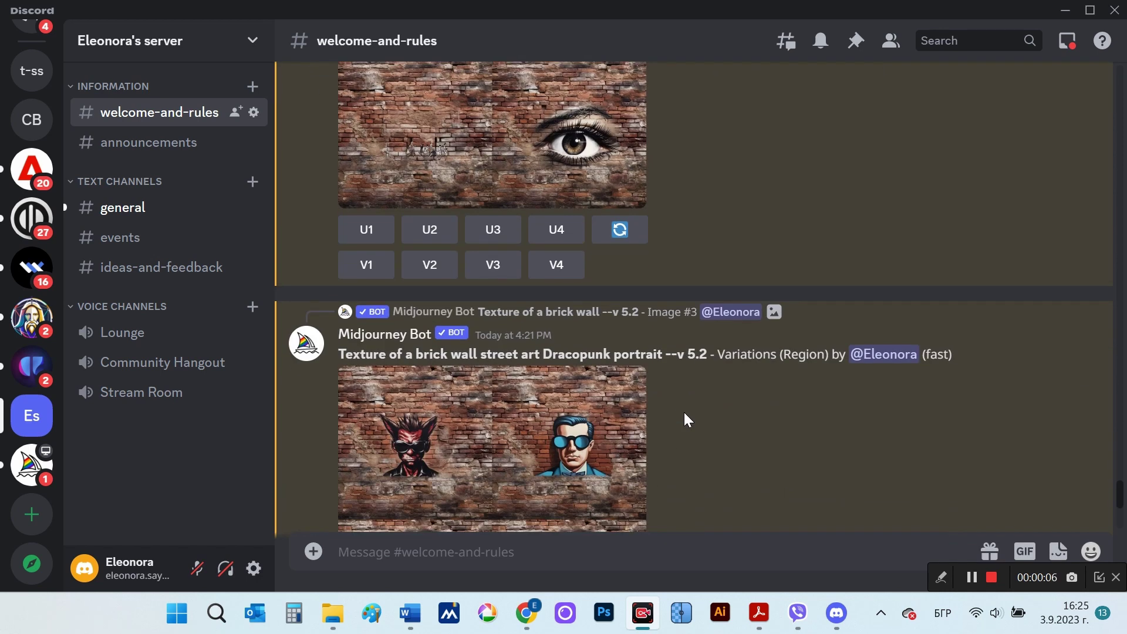
left_click(512, 384)
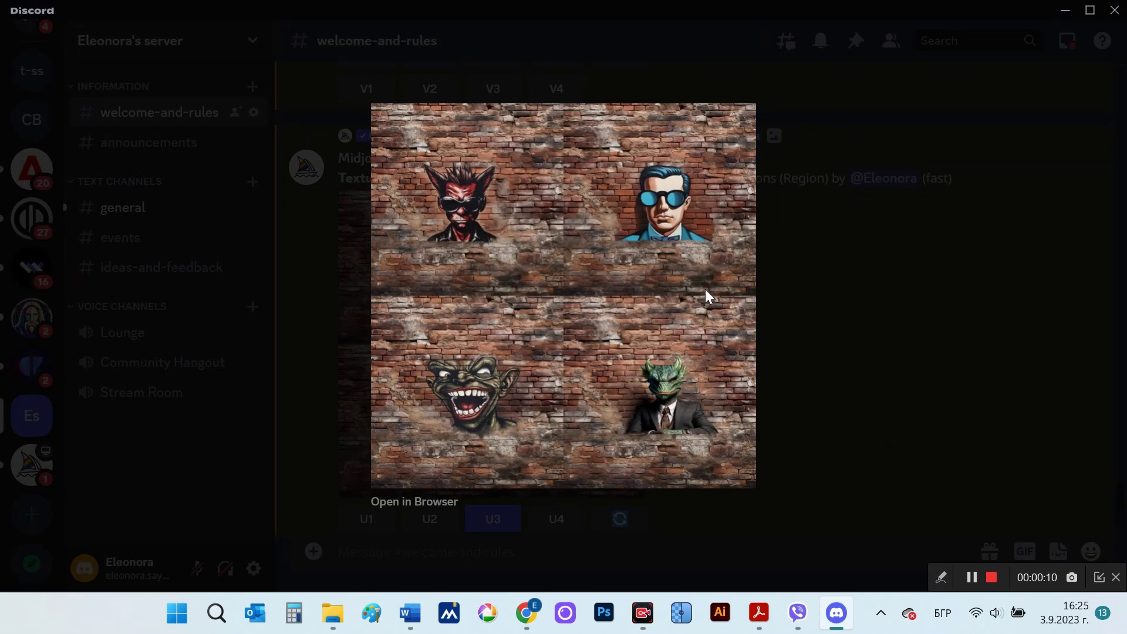
left_click(875, 369)
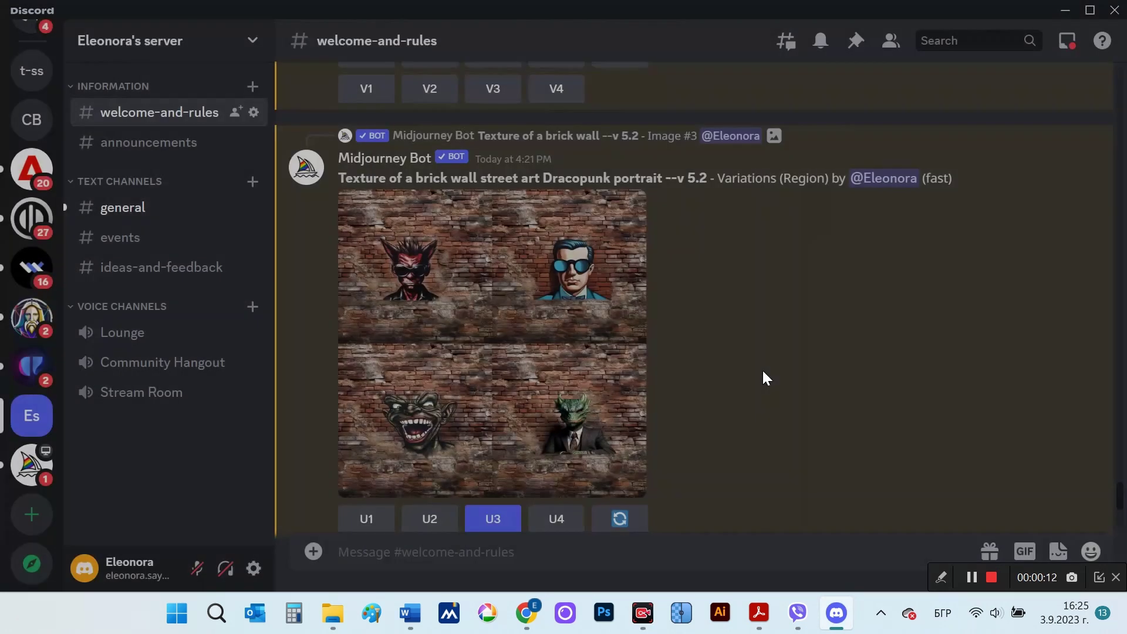
scroll(763, 376, "down", 6)
left_click(600, 403)
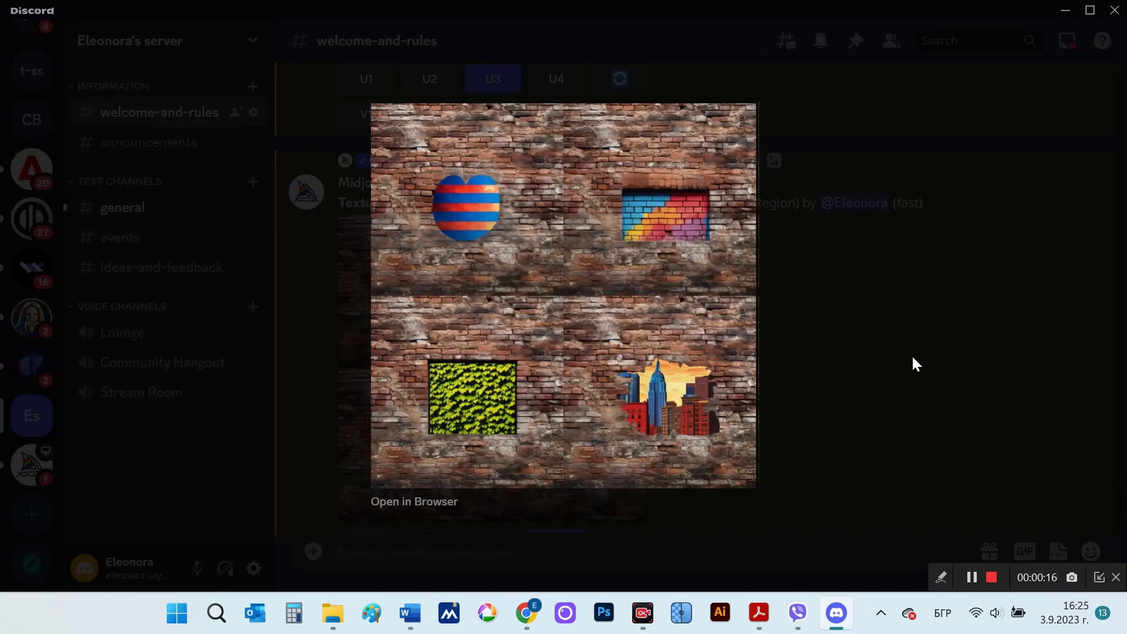
left_click(911, 359)
scroll(893, 375, "down", 5)
scroll(893, 375, "down", 5)
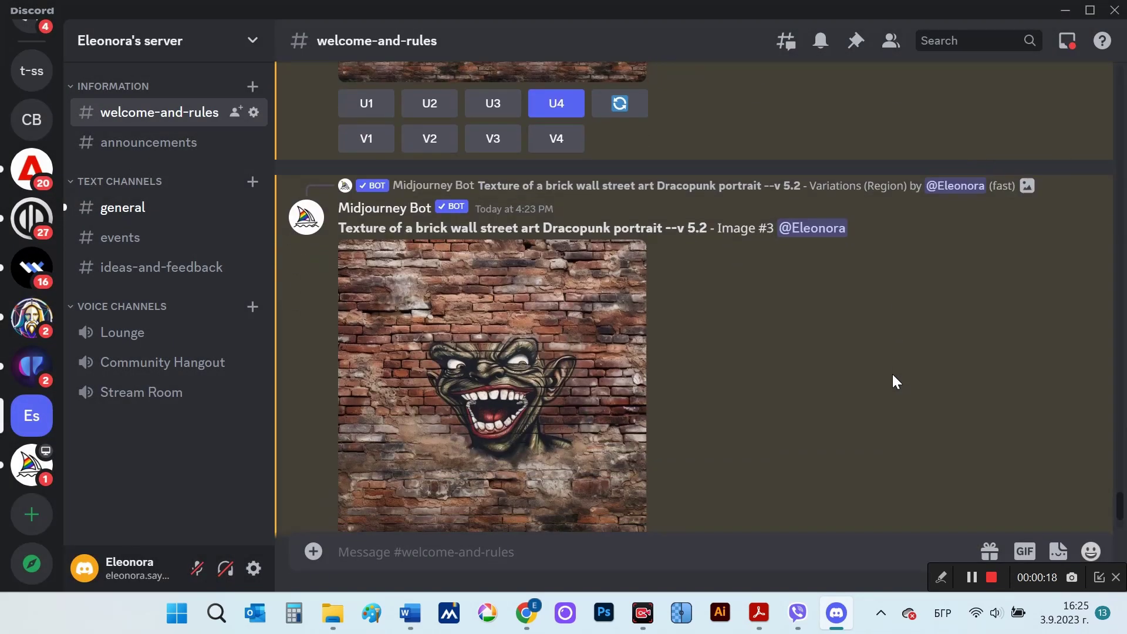
scroll(893, 375, "down", 6)
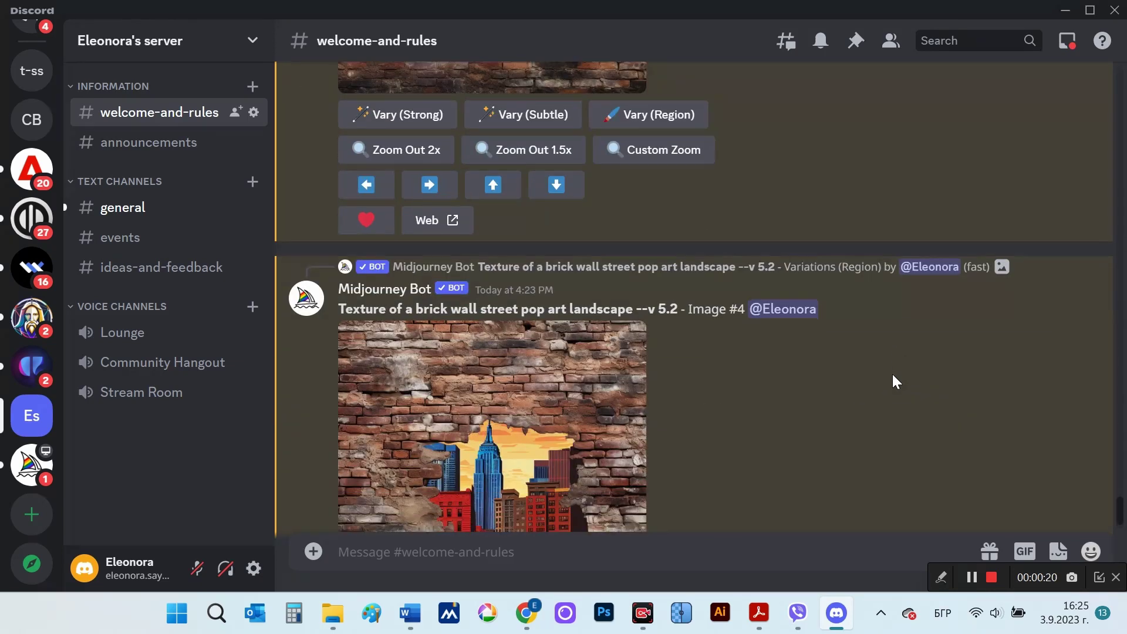
scroll(893, 375, "up", 8)
scroll(892, 382, "up", 2)
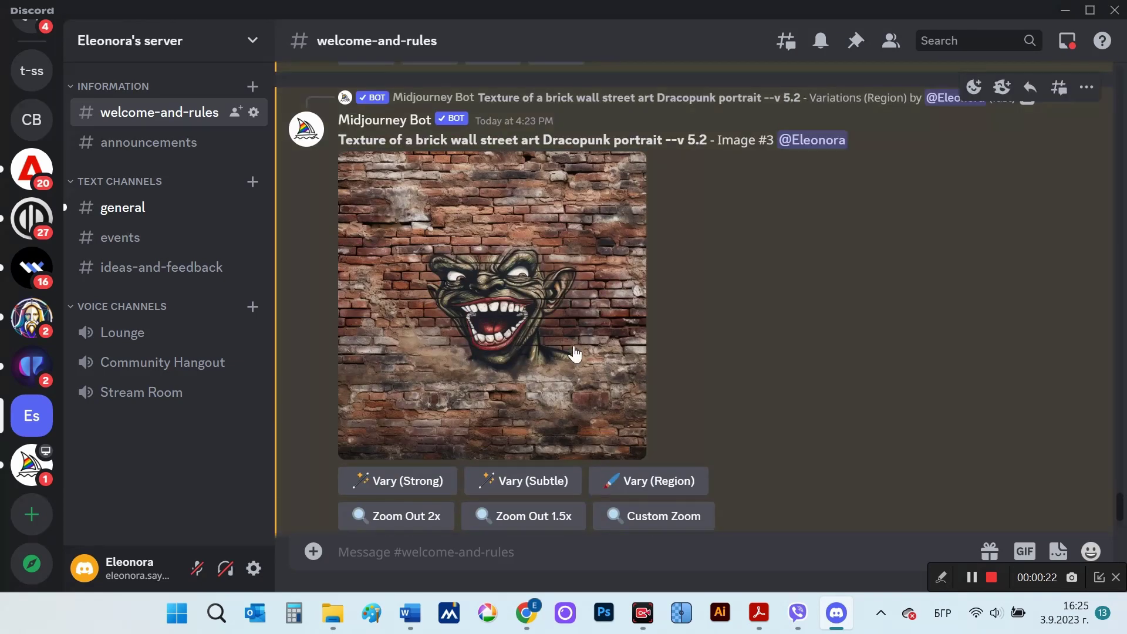
left_click(574, 352)
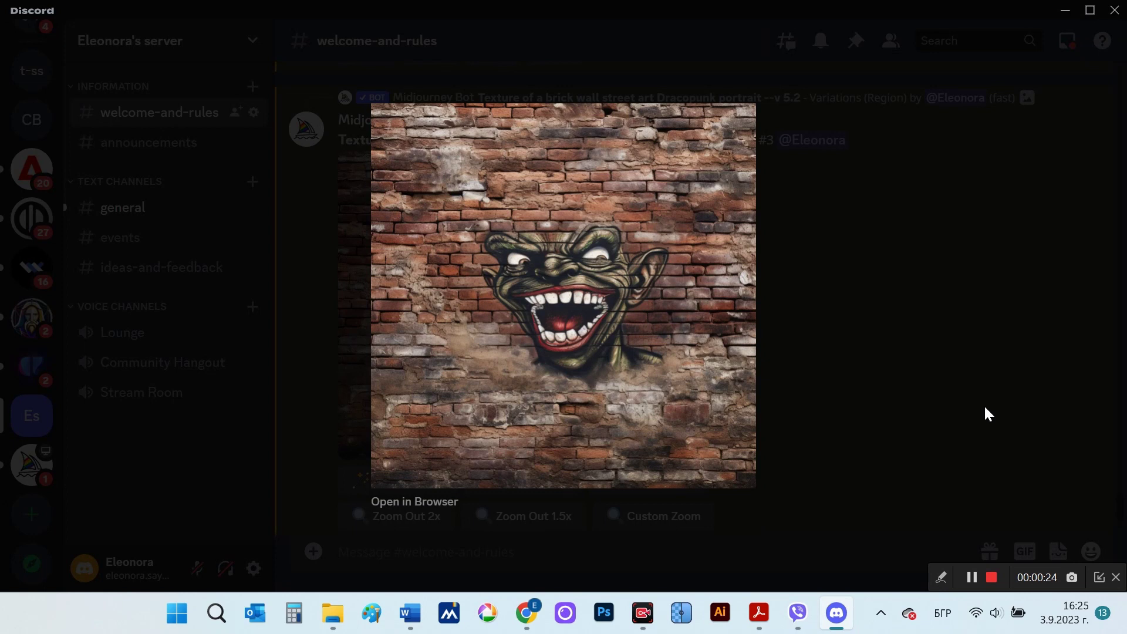
left_click(991, 410)
scroll(992, 409, "down", 5)
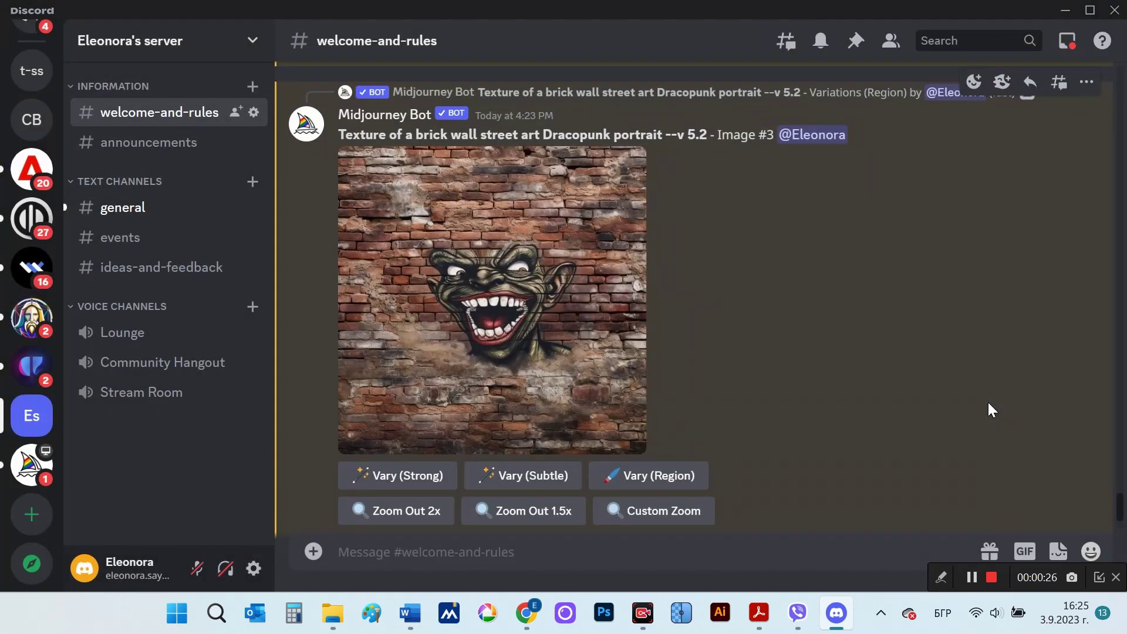
scroll(990, 407, "down", 3)
left_click(596, 320)
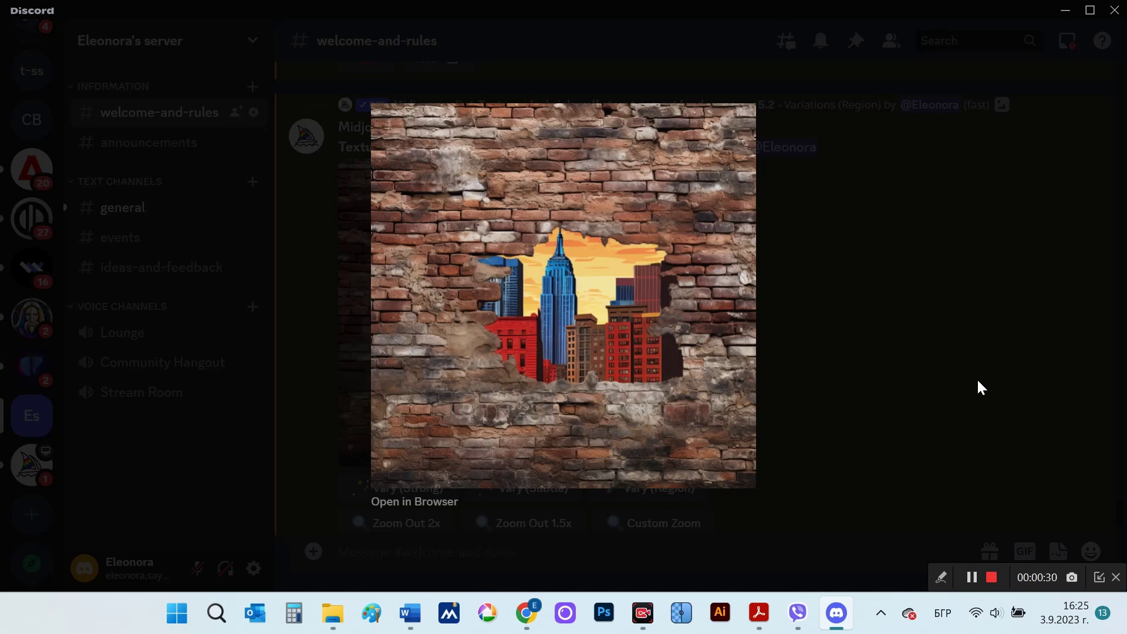
left_click(977, 382)
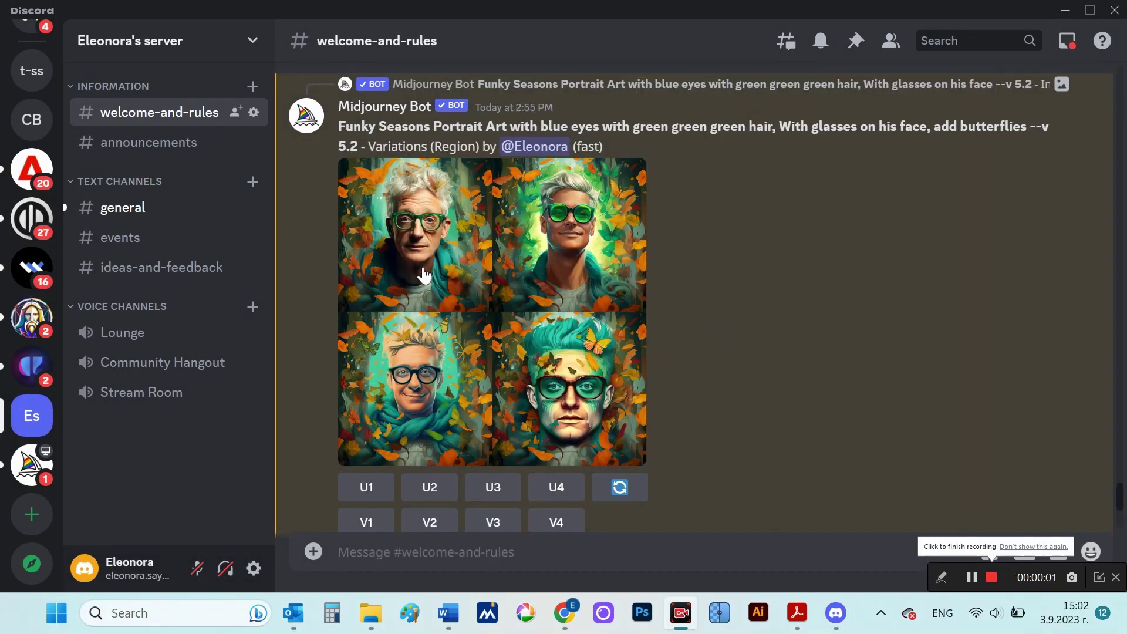
left_click(524, 305)
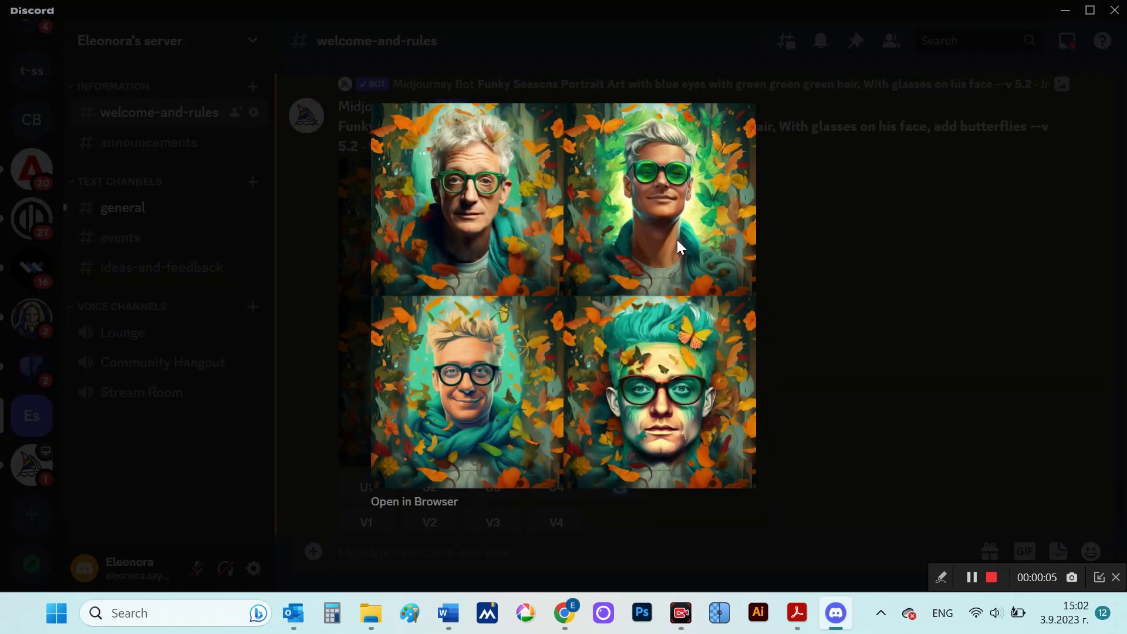
left_click(849, 303)
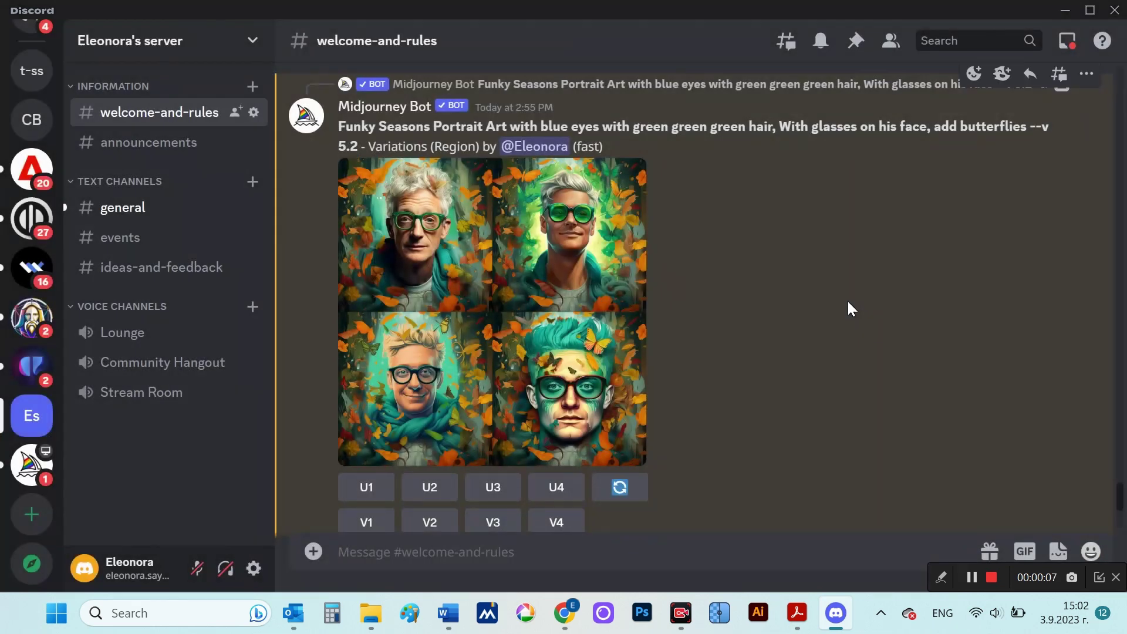
scroll(850, 304, "up", 5)
scroll(848, 301, "down", 10)
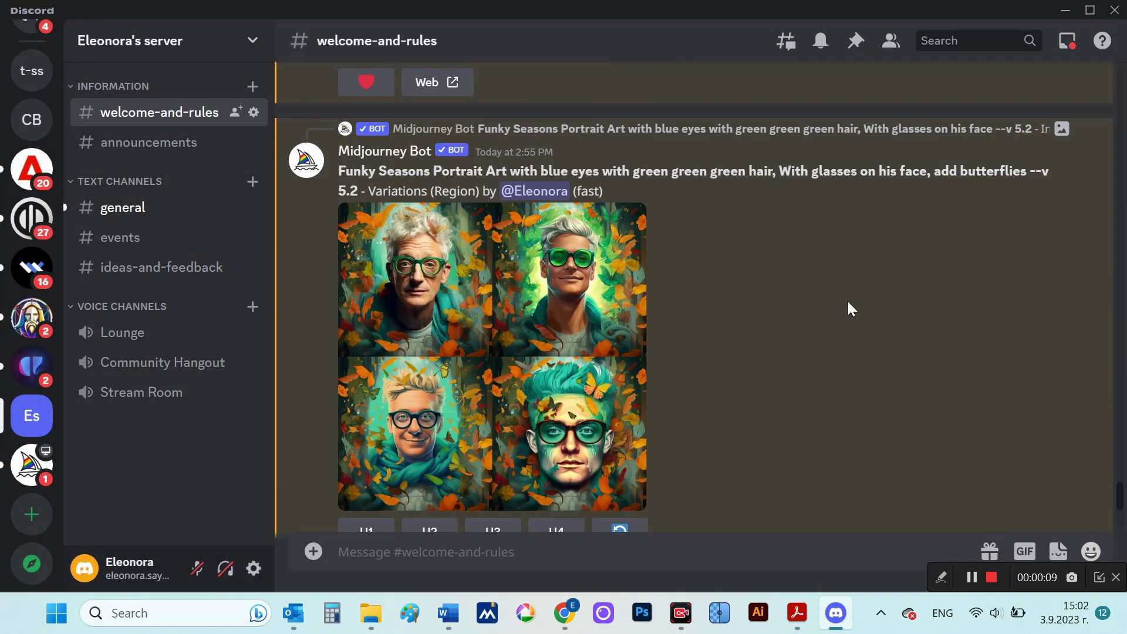
scroll(847, 302, "up", 1)
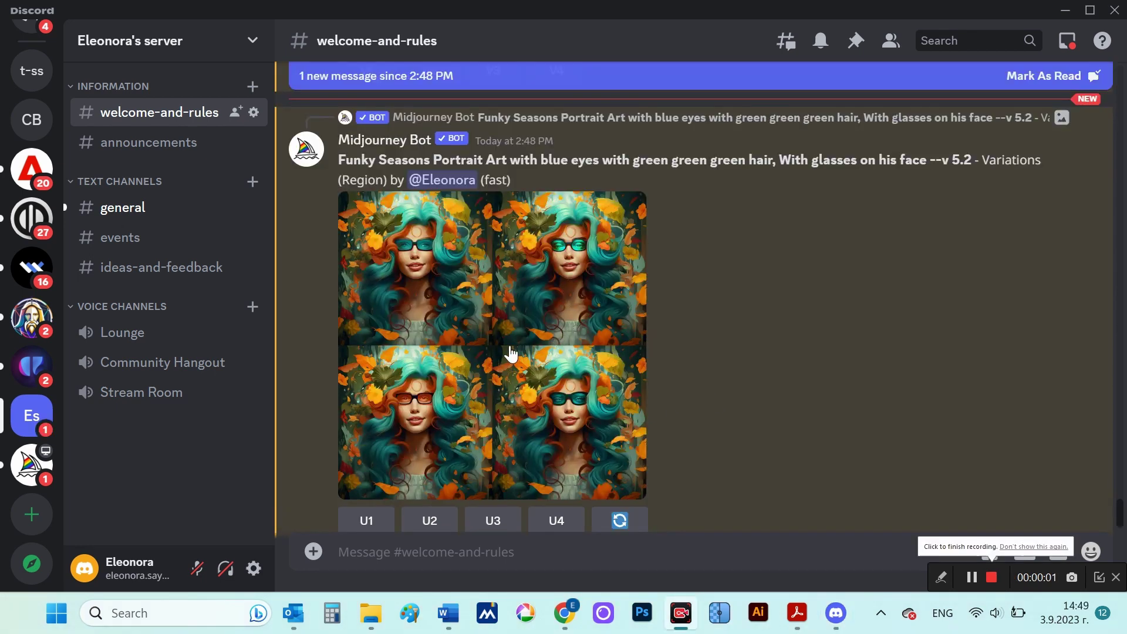
Preview the glasses variations, upscale Image #2 with U2, and view the green-haired woman full size.
left_click(510, 349)
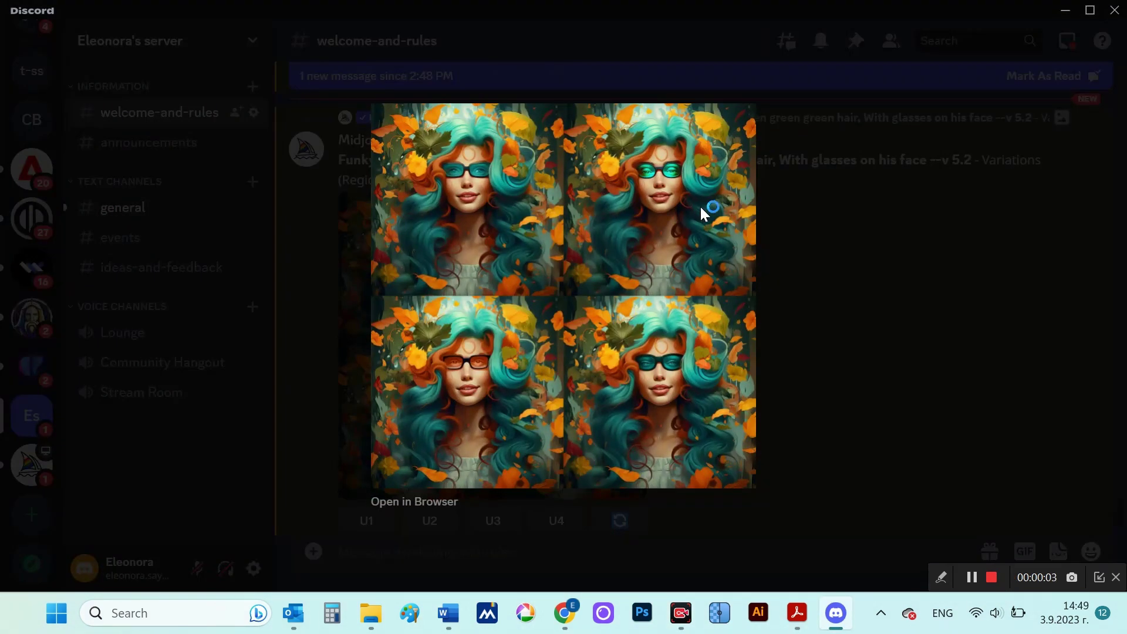
left_click(803, 358)
scroll(803, 361, "down", 1)
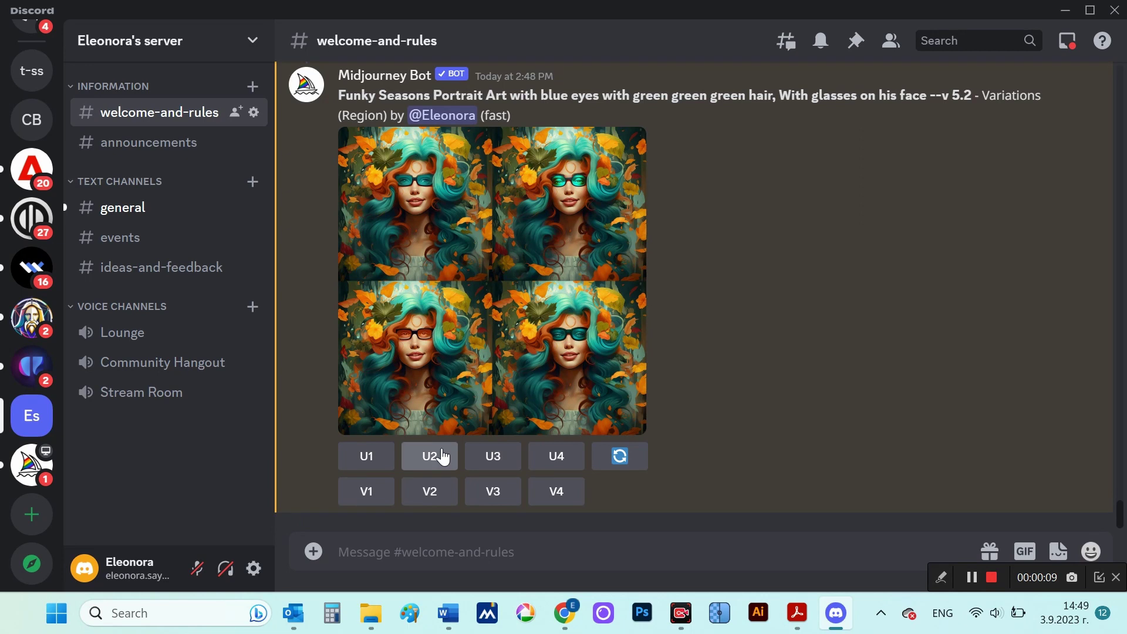
left_click(442, 457)
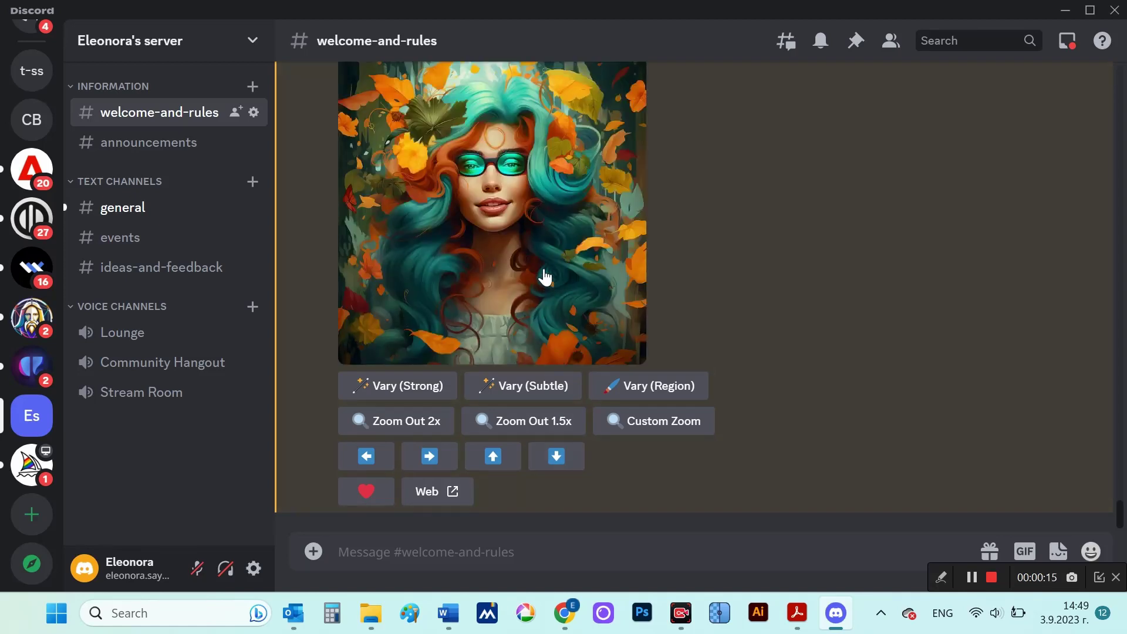
left_click(544, 276)
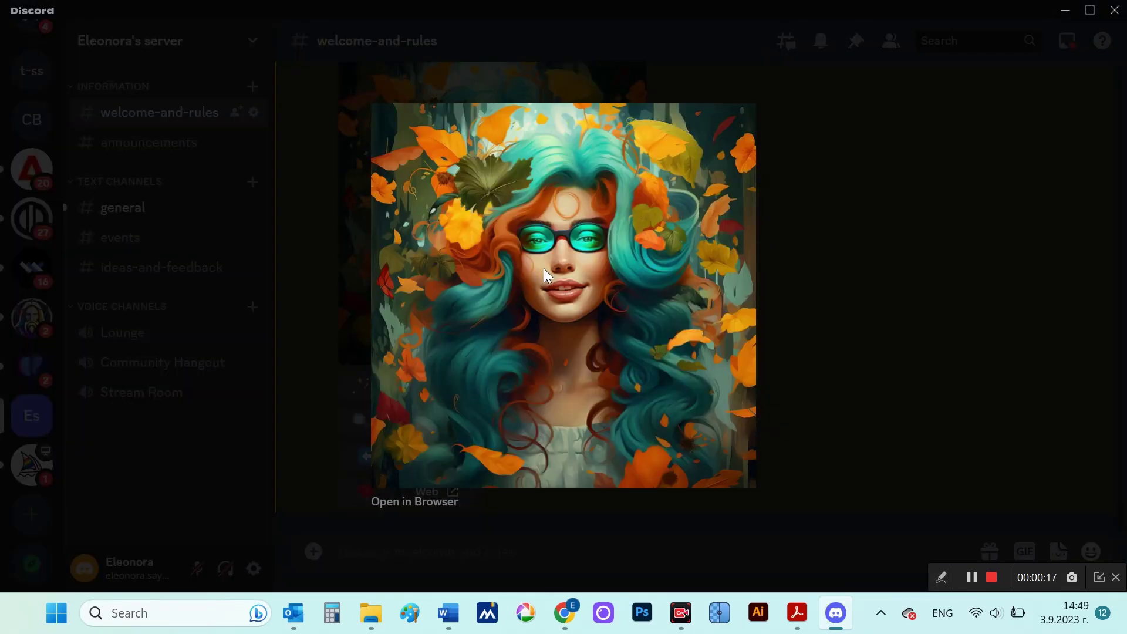